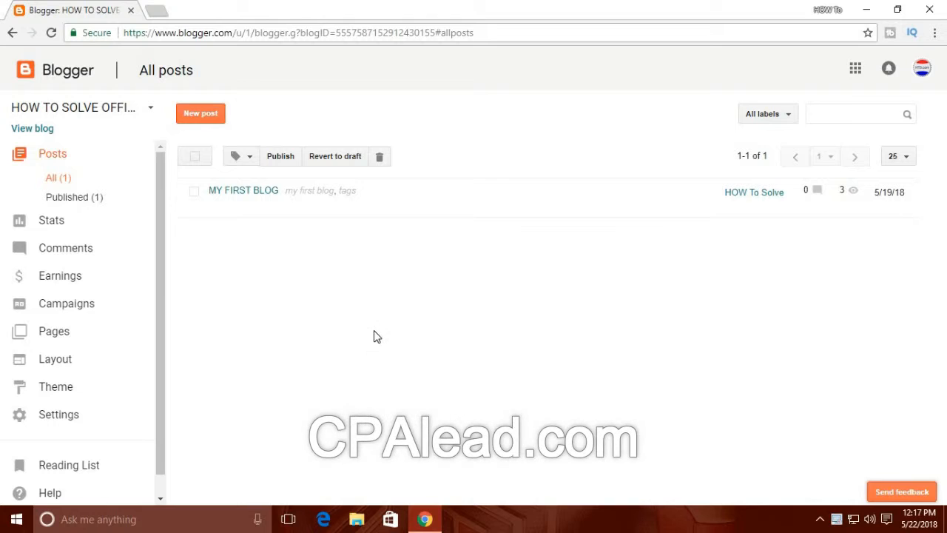
Search Google for CPAlead in a new browser tab.
left_click(163, 10)
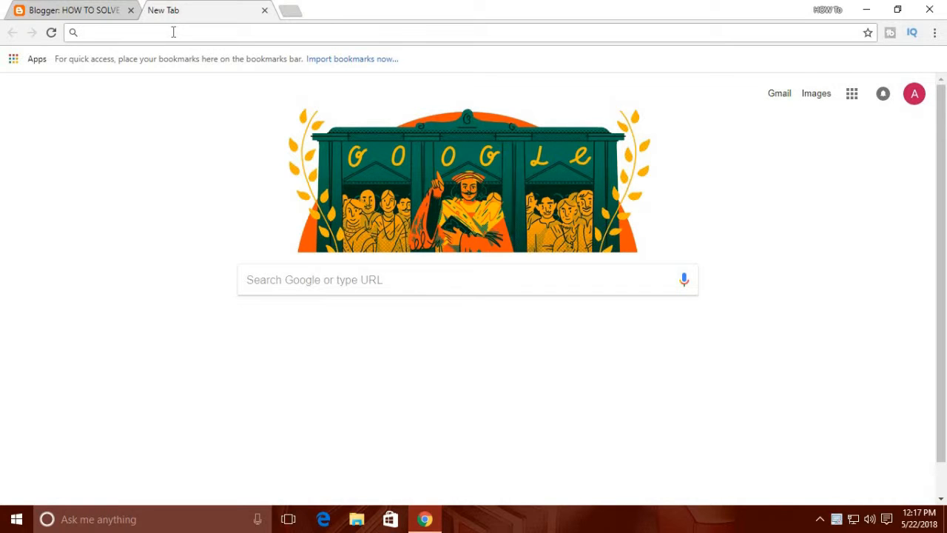
type("CPA")
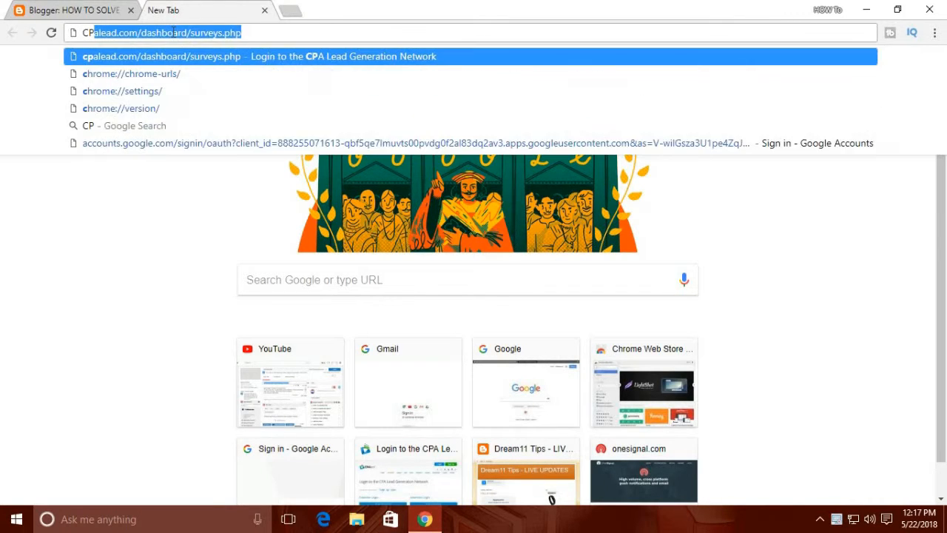
type("lead")
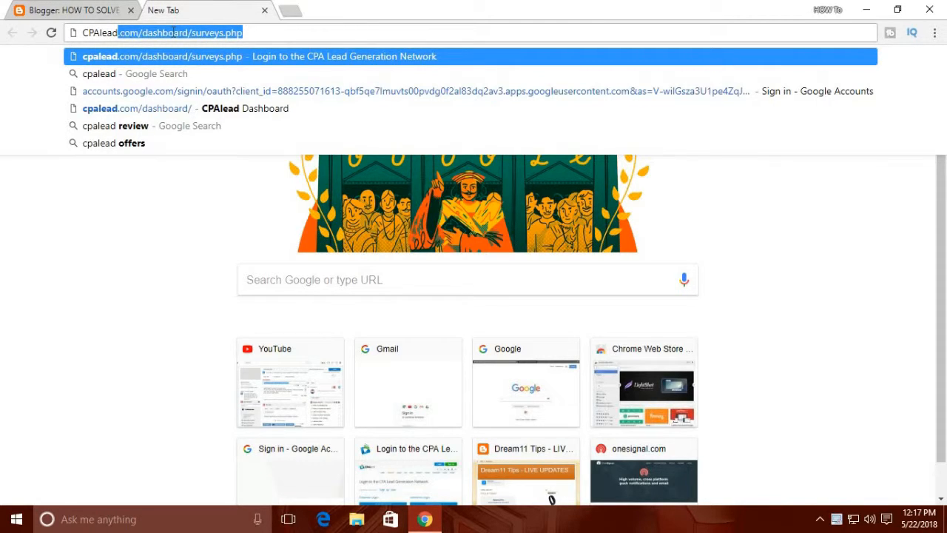
left_click(173, 32)
key("shift+Right")
key("shift+Right")
key("shift+Right")
key("shift+Right")
key("shift+Right")
key("shift+Right")
key("shift+Right")
key("shift+Right")
key("shift+Right")
key("shift+Right")
key("shift+Right")
key("shift+Right")
key("shift+Right")
key("shift+Right")
key("shift+Right")
key("shift+Right")
key("shift+Right")
key("shift+Right")
key("shift+Right")
key("shift+Right")
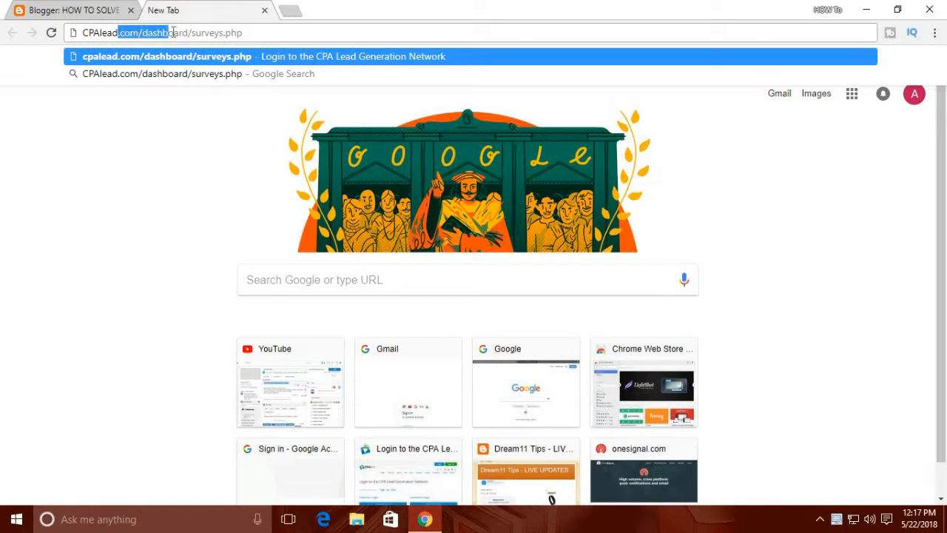
key("BackSpace")
key("Return")
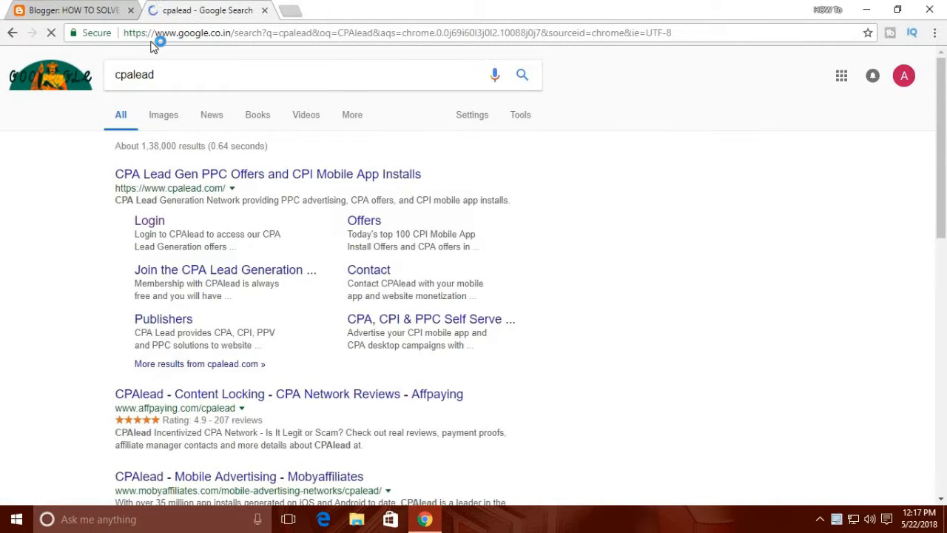
Open the official CPAlead website and log in to the publisher account with Google.
left_click(195, 182)
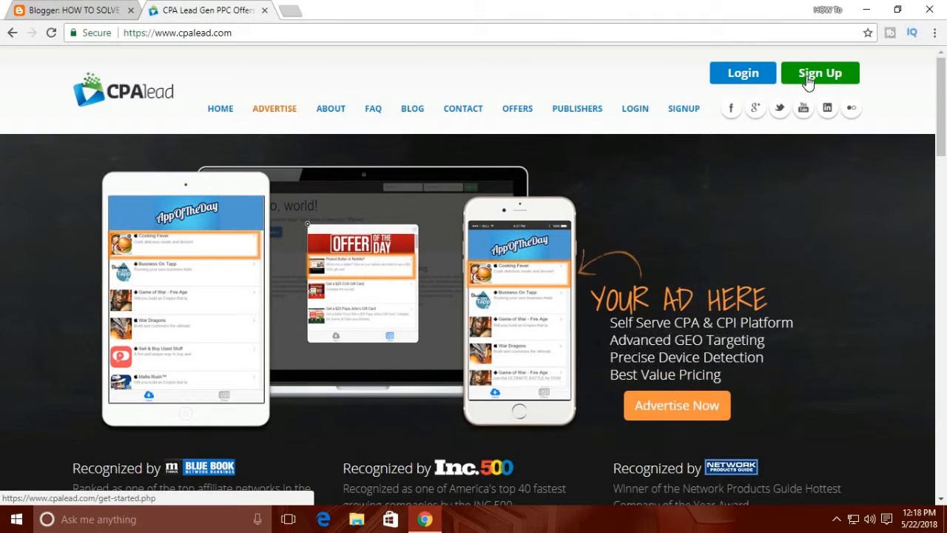
left_click(745, 75)
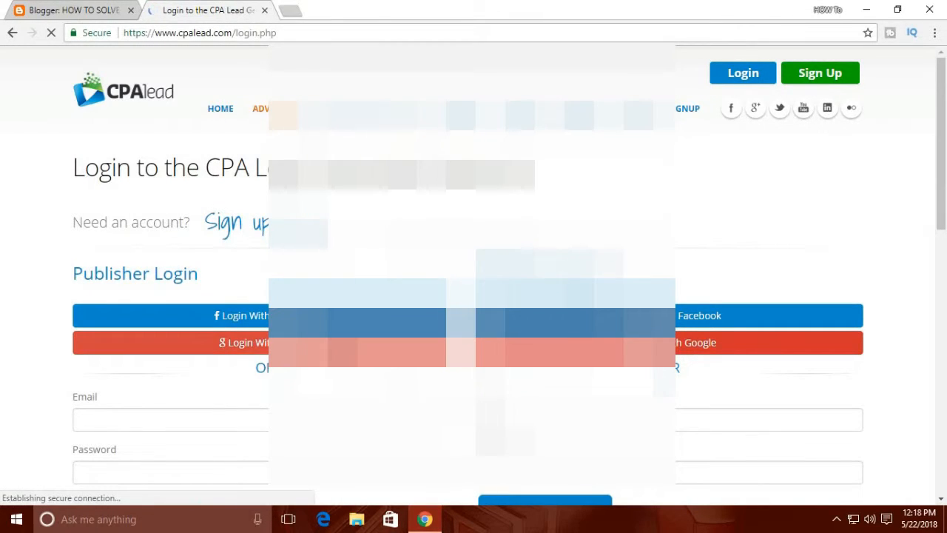
left_click(340, 347)
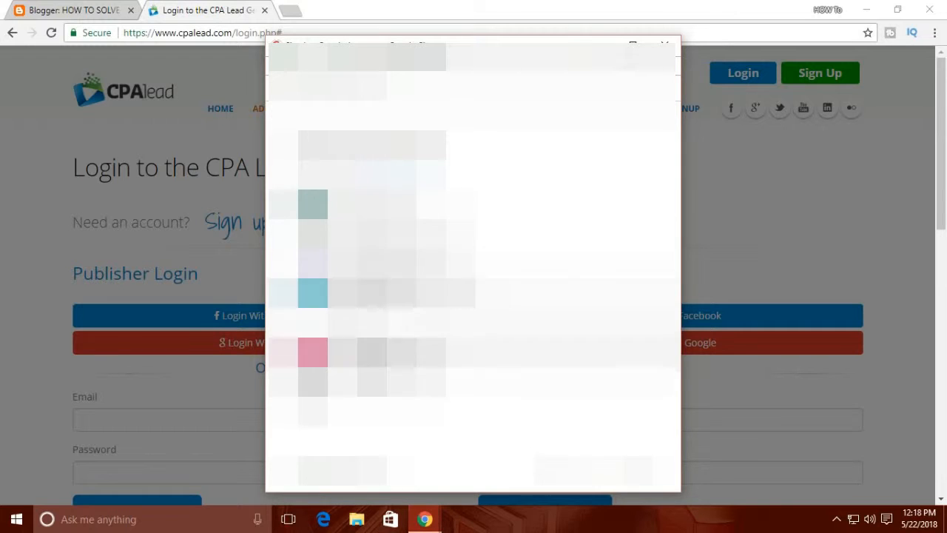
left_click(368, 361)
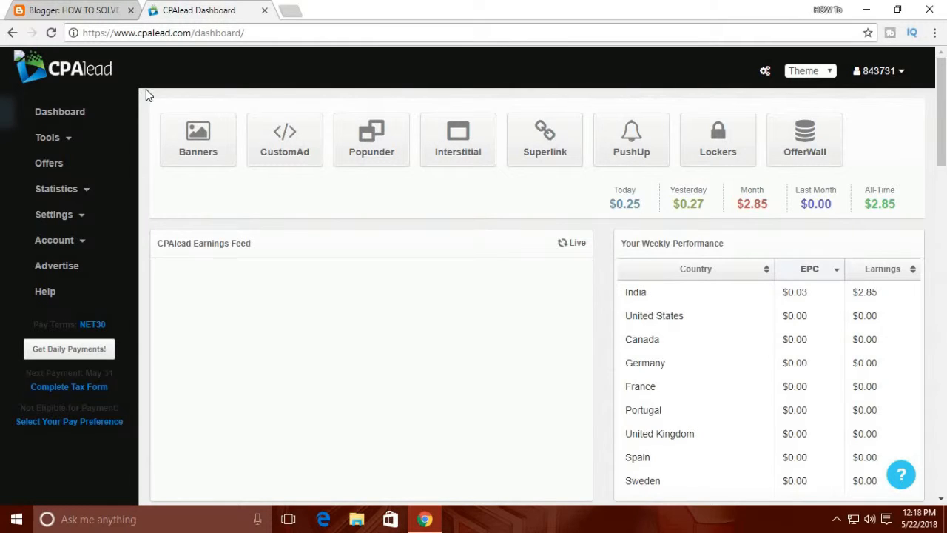
left_click_drag(148, 110, 415, 178)
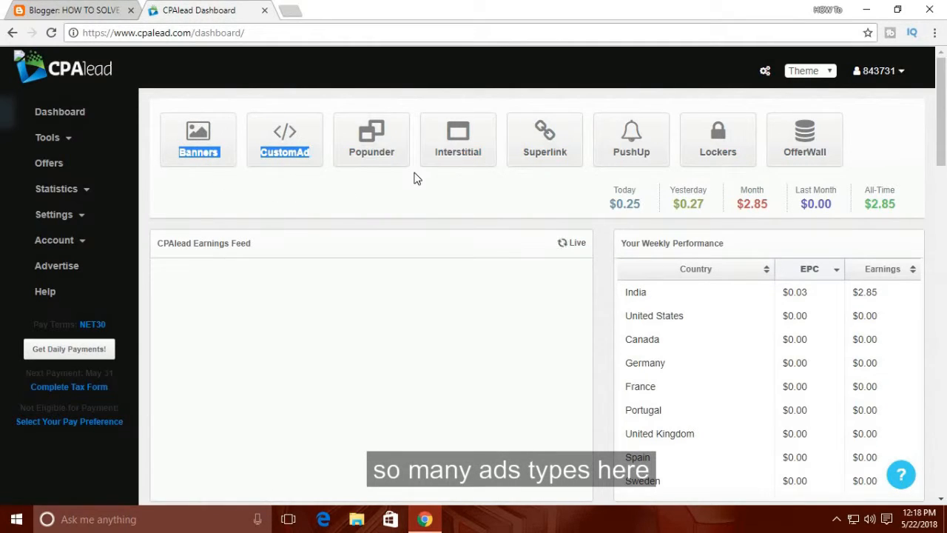
left_click(407, 194)
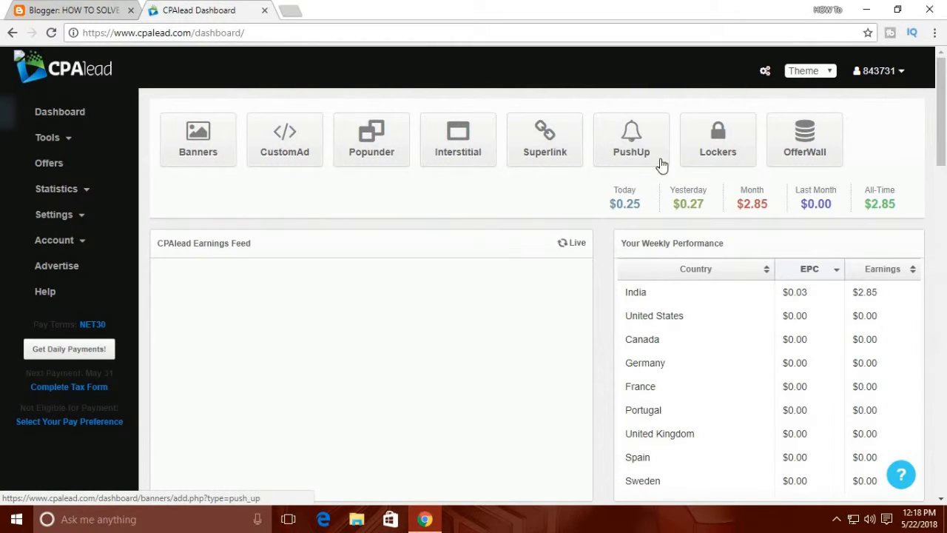
Open the Banners ad tool from the dashboard and go to its banner size choices.
left_click(216, 162)
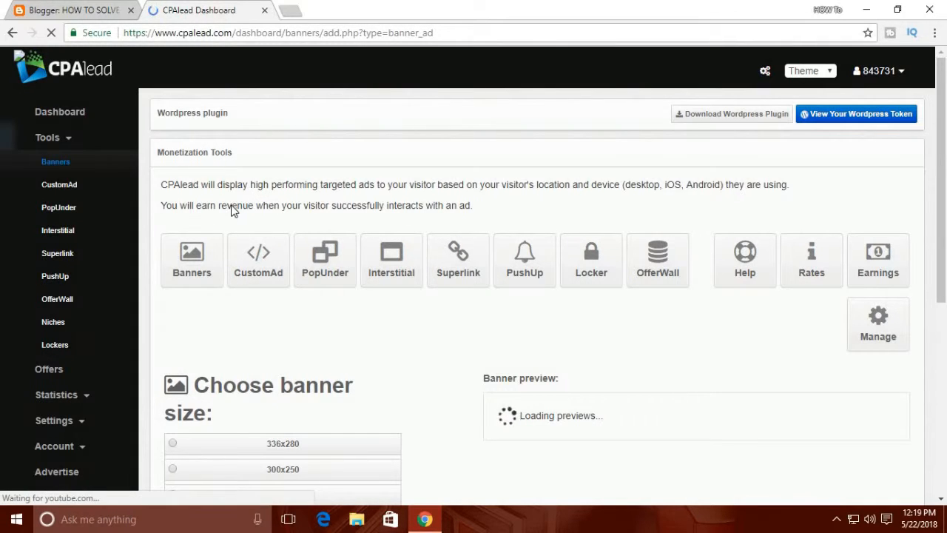
scroll(232, 211, "down", 1)
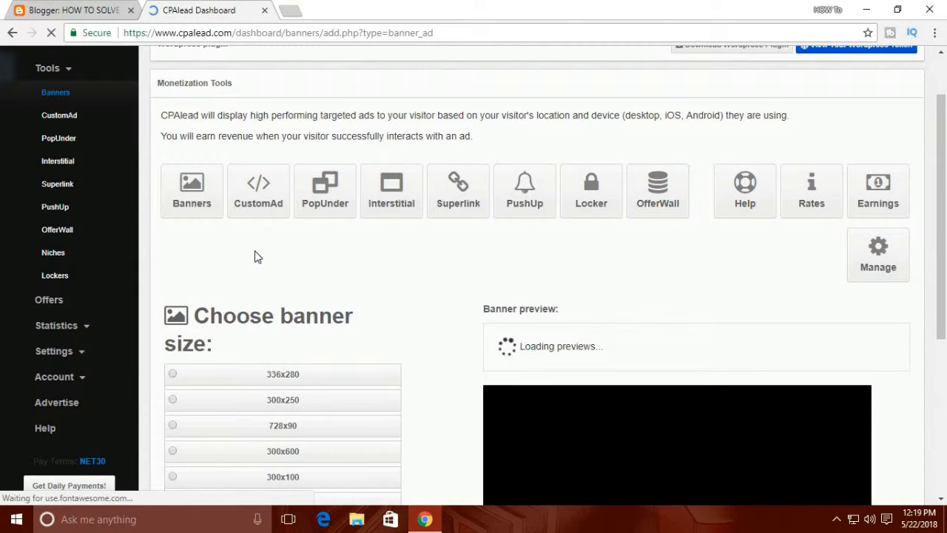
scroll(255, 257, "down", 1)
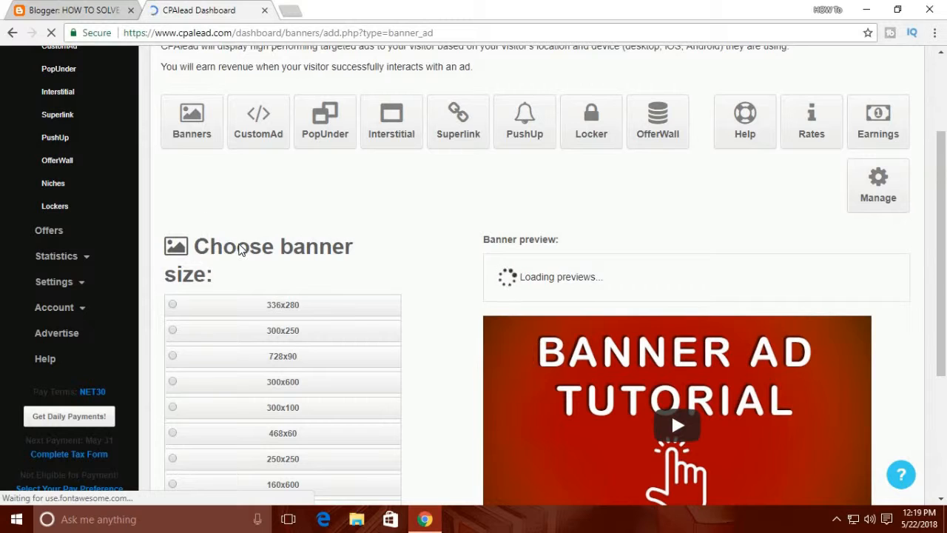
scroll(238, 250, "down", 1)
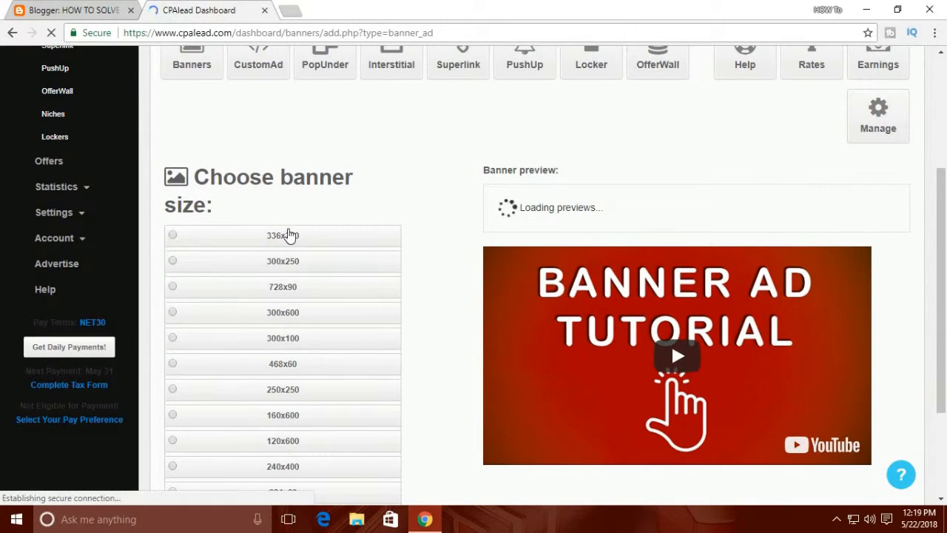
Preview the ad banner in various sizes, including 336x280, 300x250, 728x90, 300x600, 300x100, 468x60, 120x600 and 120x240 (2).
left_click(171, 237)
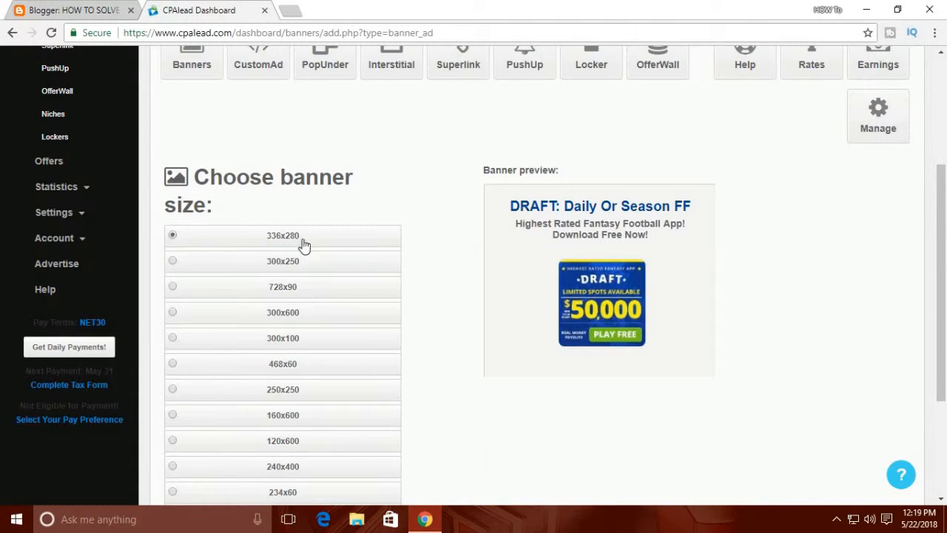
left_click(174, 268)
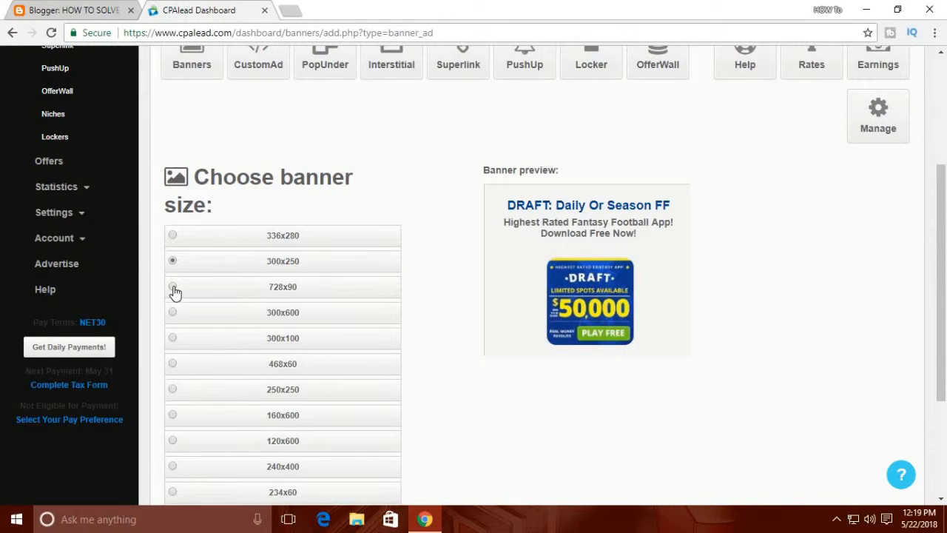
left_click(173, 288)
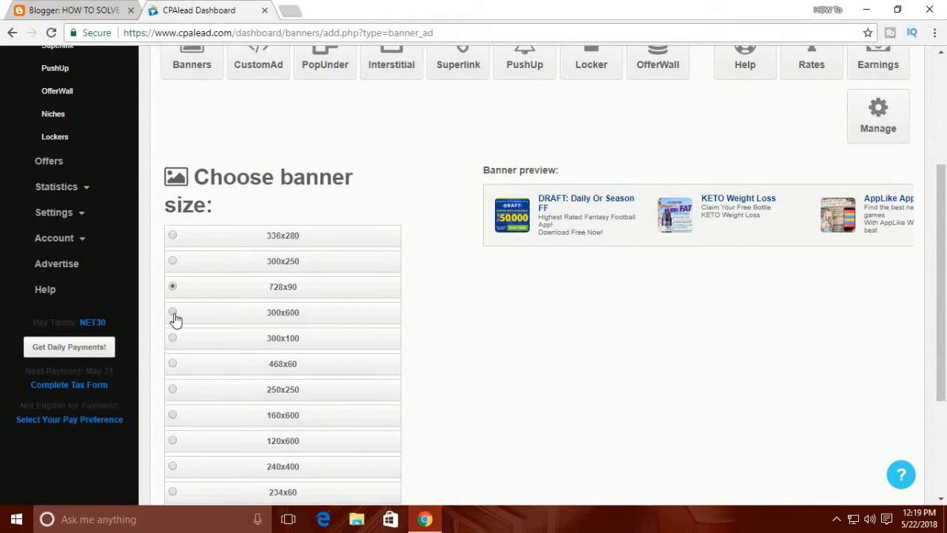
left_click(174, 313)
scroll(175, 318, "down", 1)
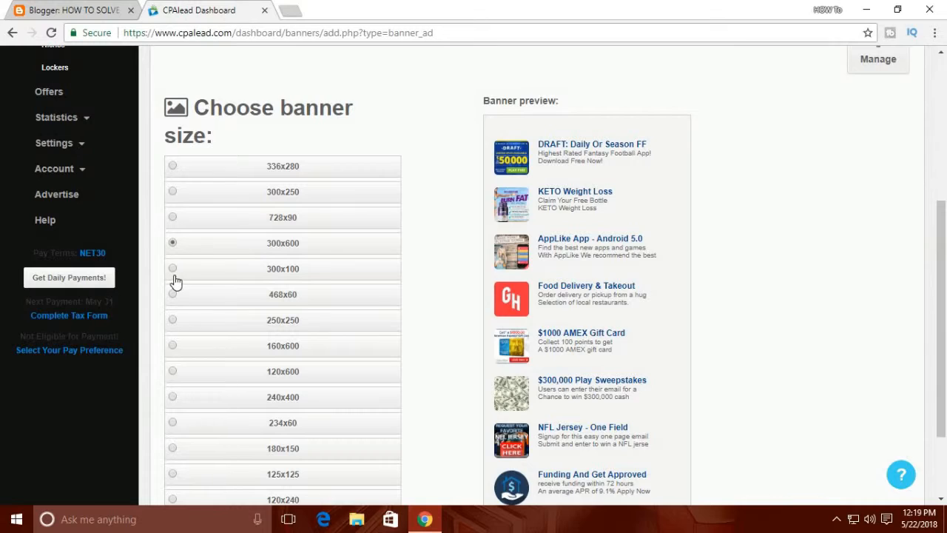
left_click(176, 279)
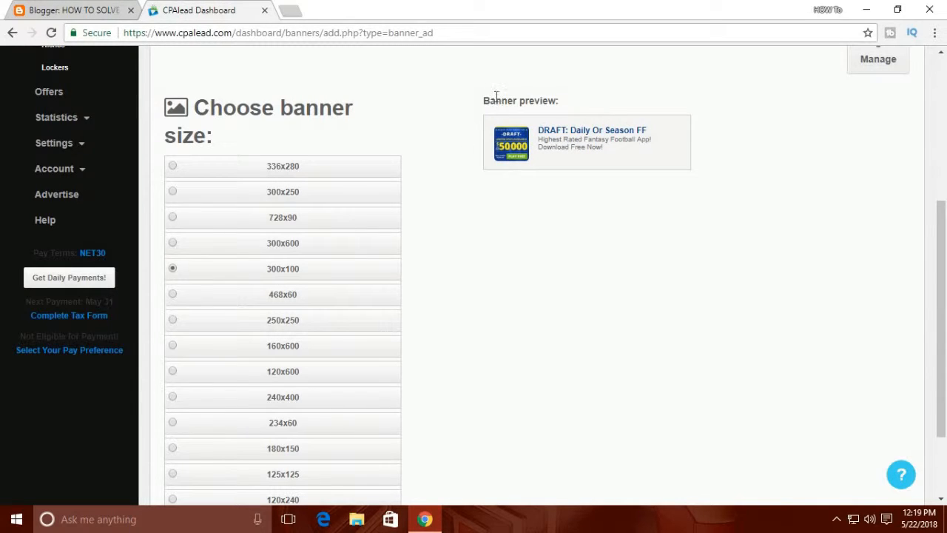
left_click(172, 321)
left_click(172, 295)
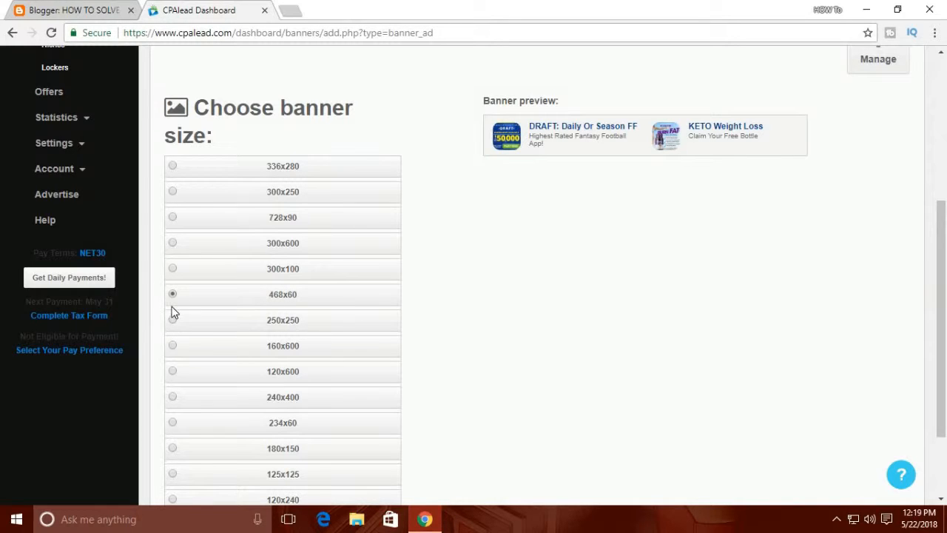
left_click(172, 372)
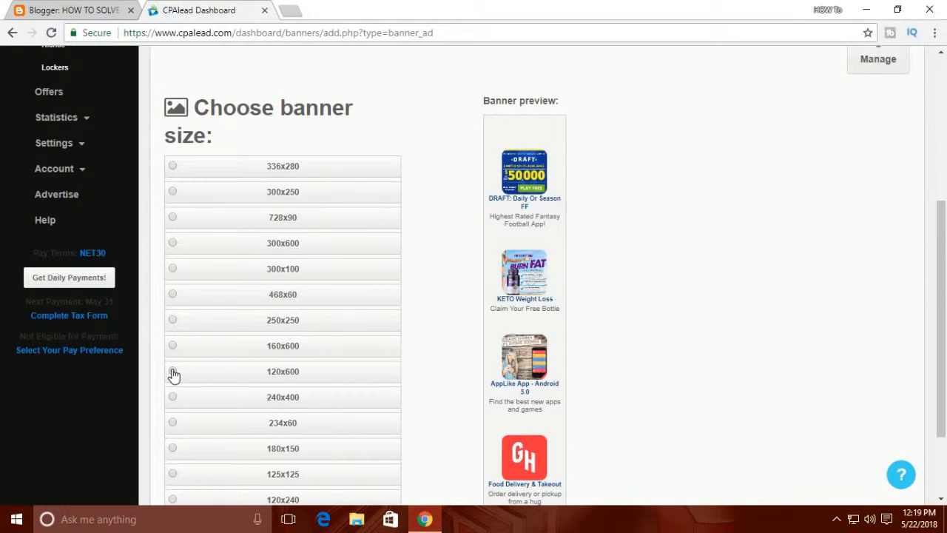
left_click(172, 247)
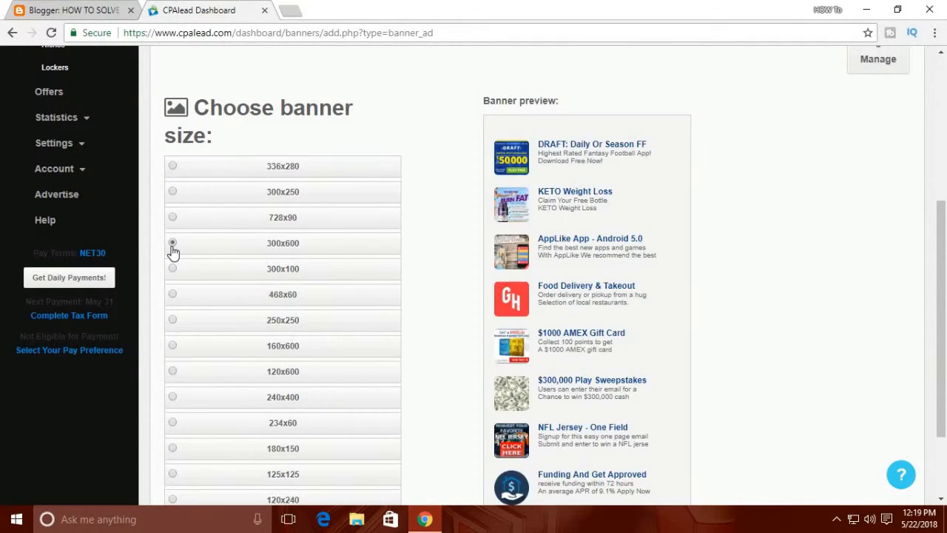
scroll(176, 280, "down", 2)
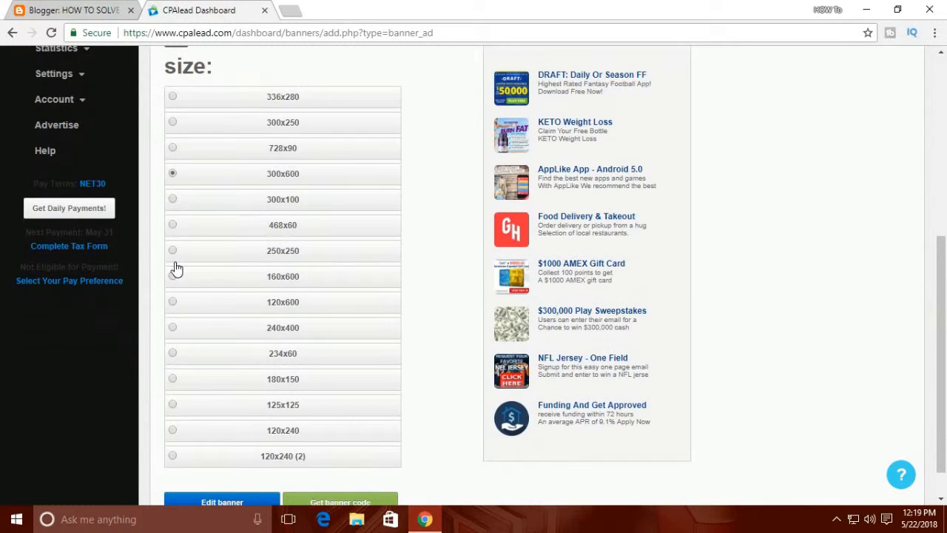
left_click(177, 460)
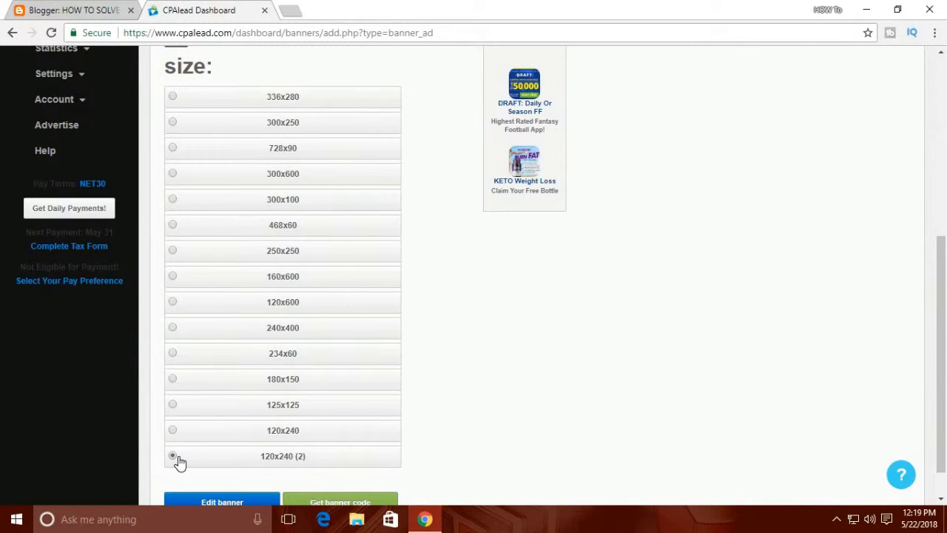
scroll(181, 458, "up", 2)
left_click(175, 338)
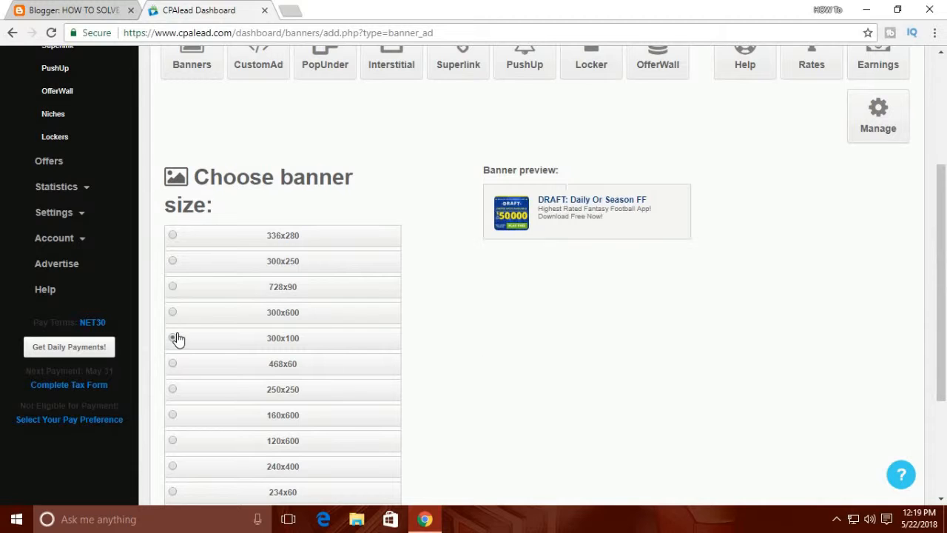
Choose the 300x600 banner size for the ad.
left_click(174, 320)
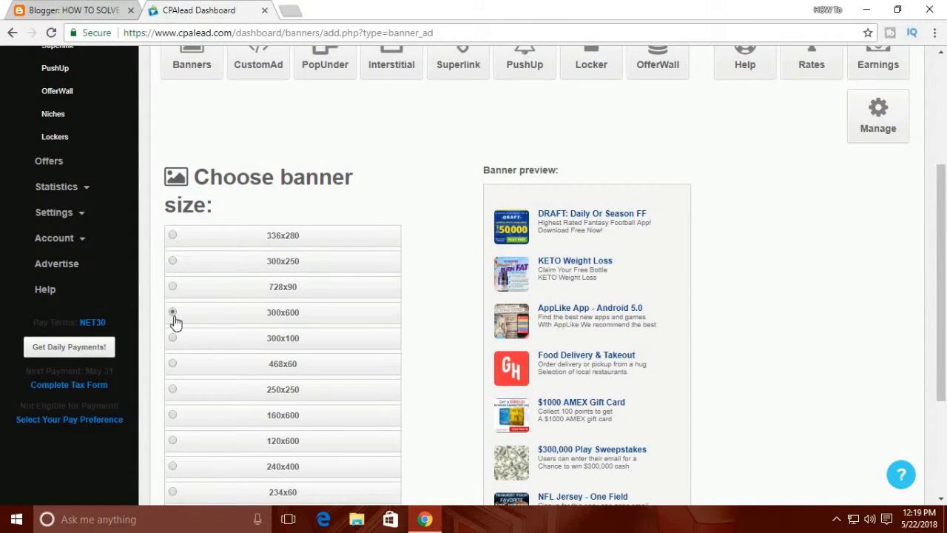
scroll(215, 231, "down", 1)
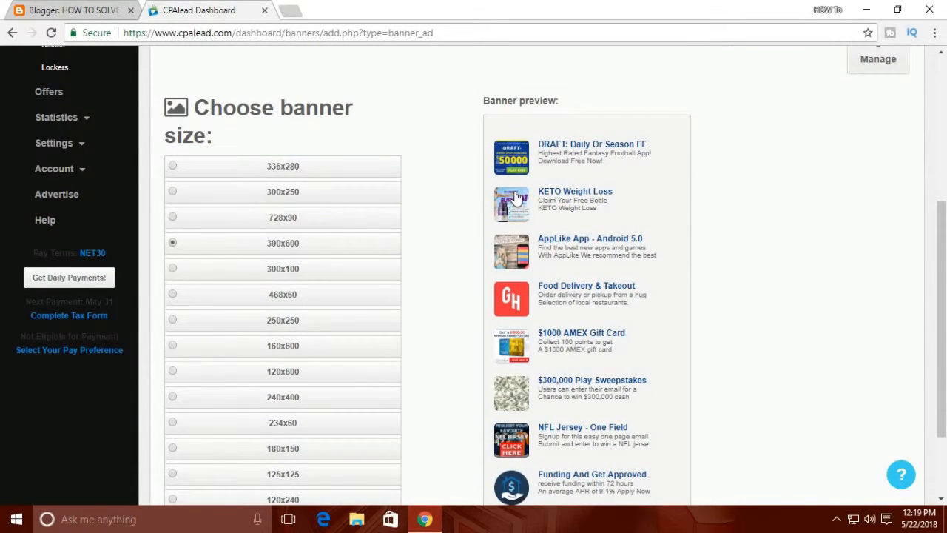
scroll(516, 198, "down", 2)
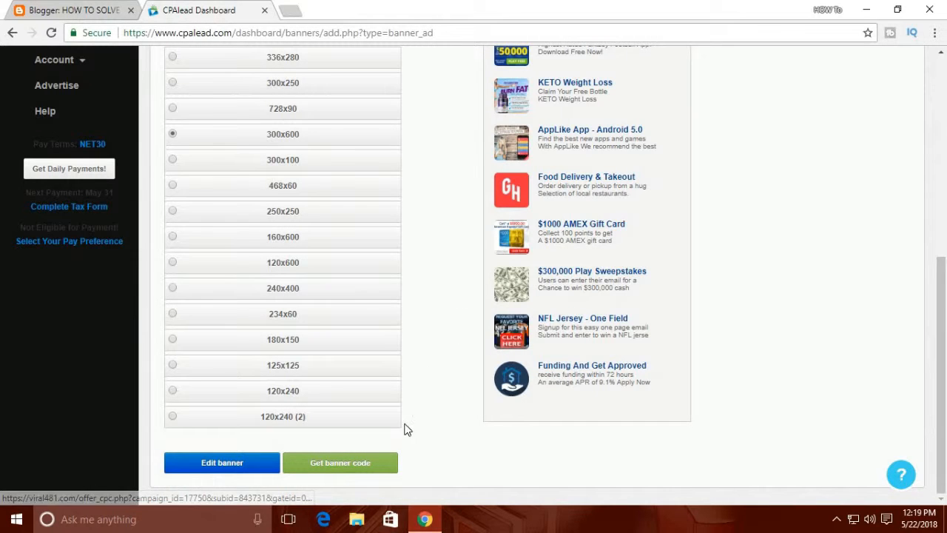
Request the banner code, accept all five publisher terms and generate the ad script.
left_click(340, 466)
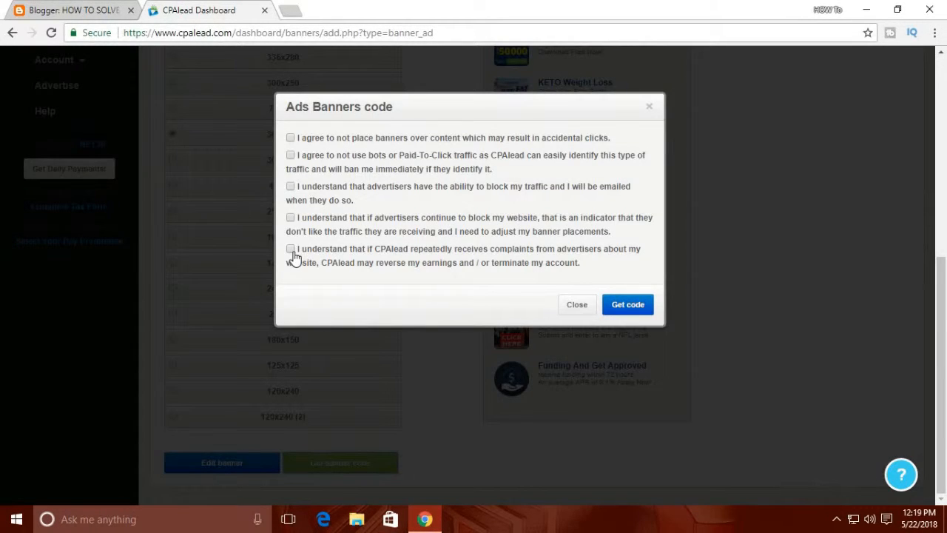
left_click(295, 257)
left_click(295, 224)
left_click(293, 193)
left_click(293, 157)
left_click(293, 140)
left_click(628, 306)
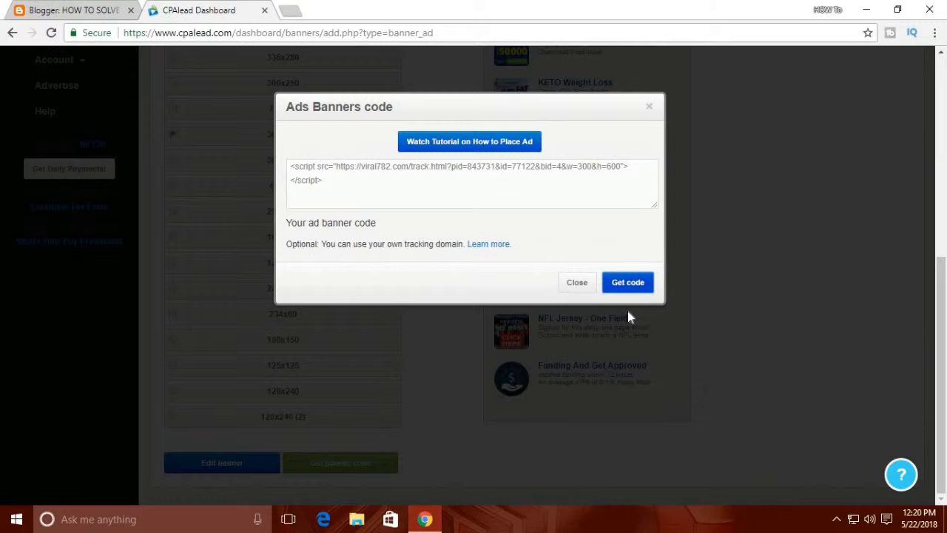
Copy the entire ad banner script and close the banner code dialog.
left_click(400, 194)
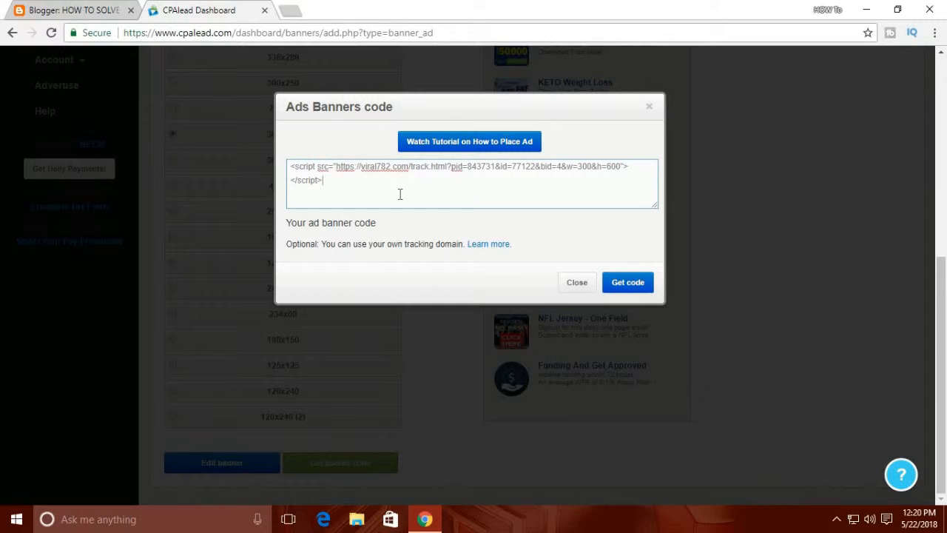
key("ctrl+a")
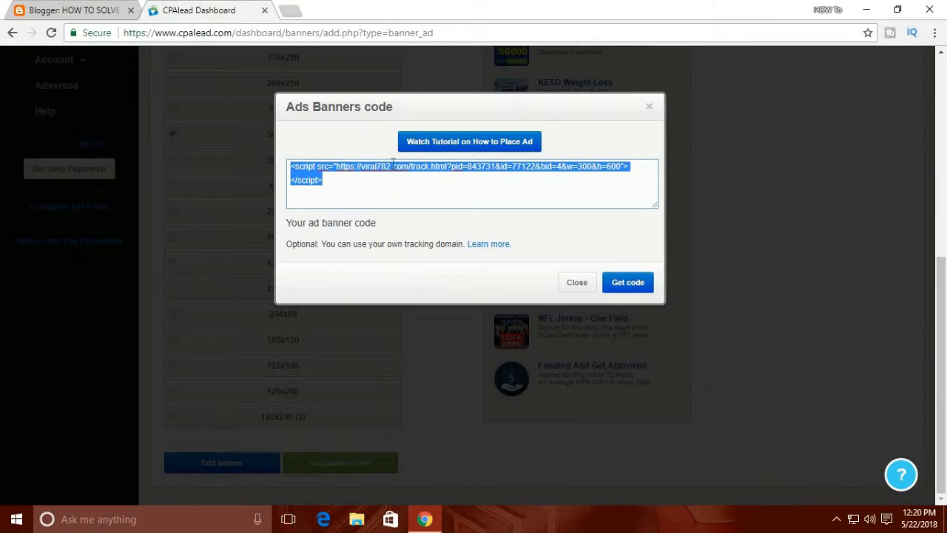
right_click(393, 164)
left_click(417, 194)
left_click(648, 110)
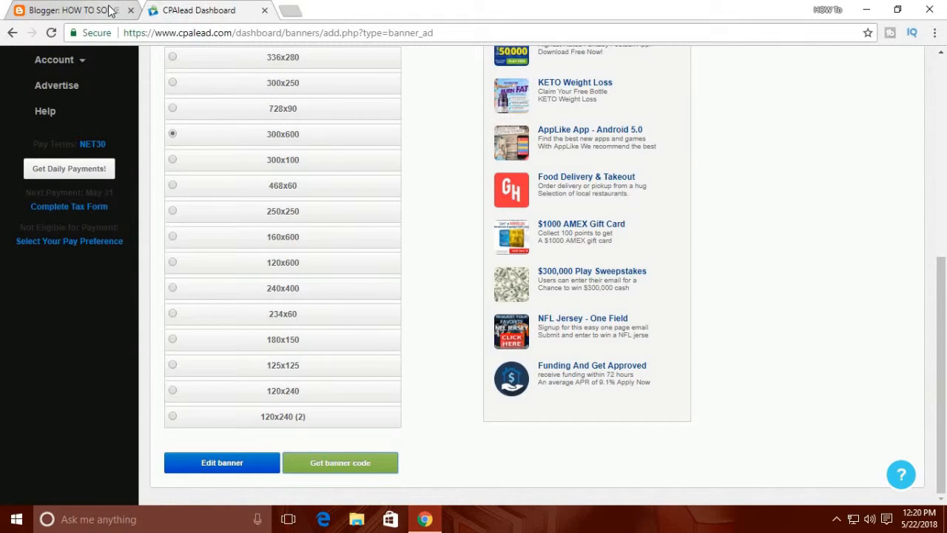
Switch to Blogger and open the blog's layout for editing.
left_click(109, 10)
mouse_move(214, 190)
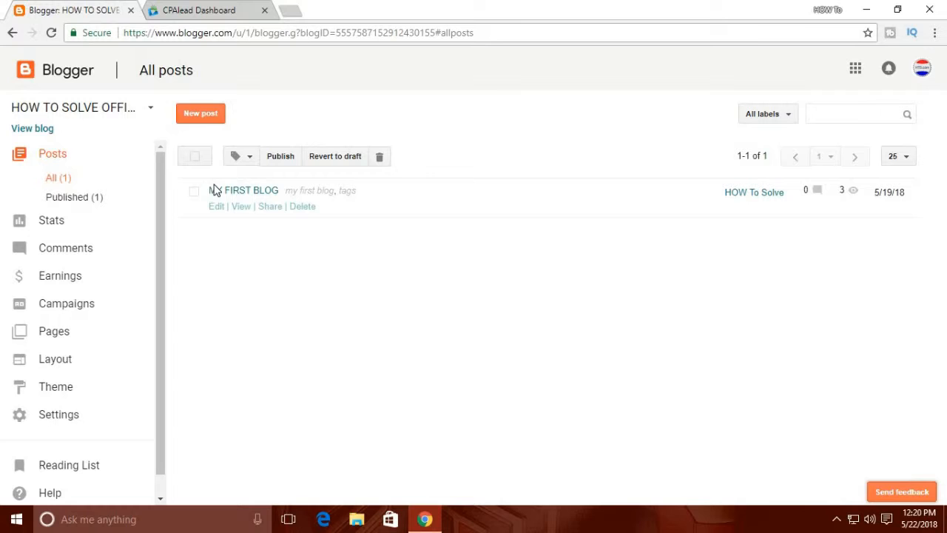
left_click(57, 361)
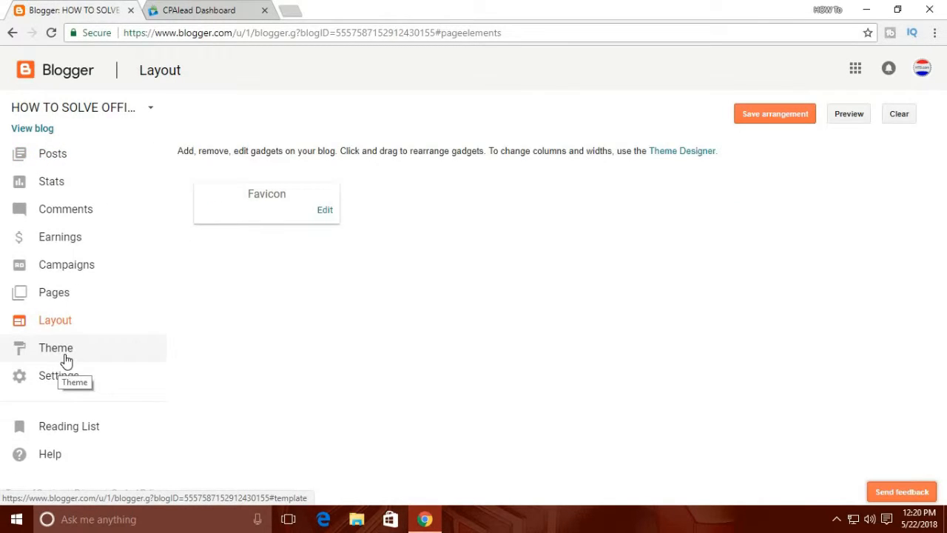
left_click(65, 360)
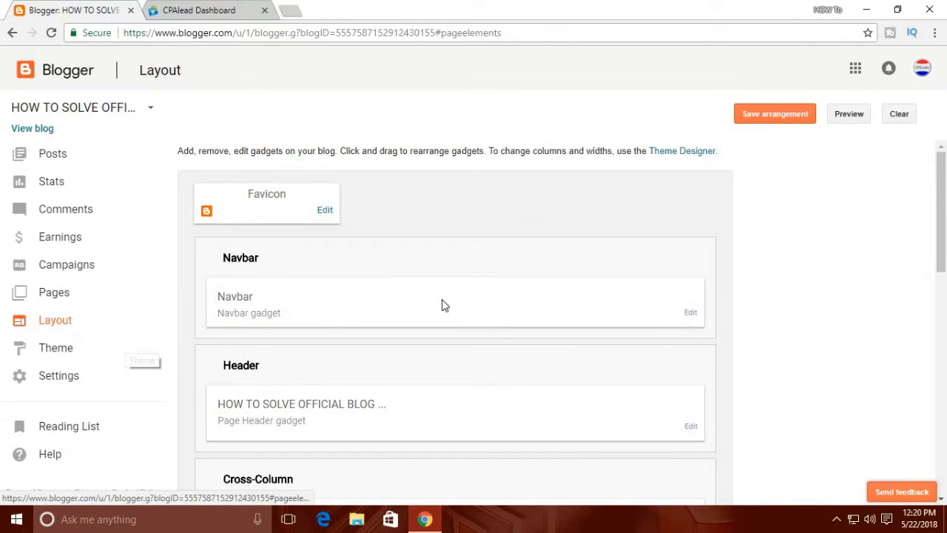
Add an HTML/JavaScript gadget to the sidebar-right-1 section of the blog layout.
scroll(447, 307, "down", 3)
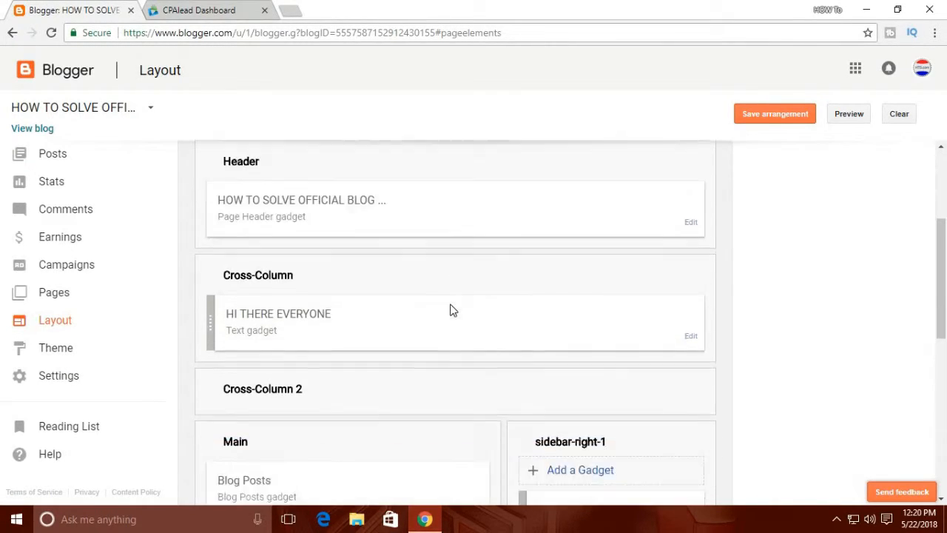
scroll(451, 309, "down", 2)
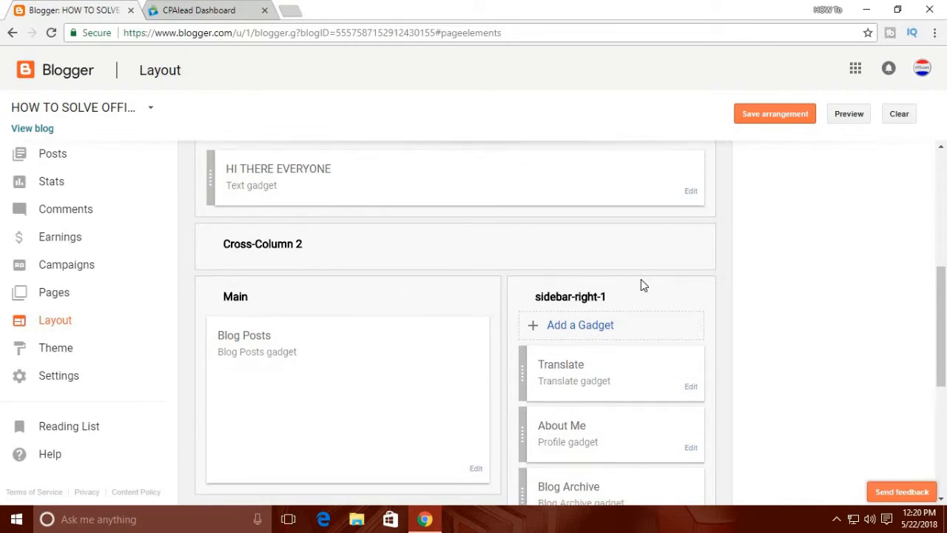
scroll(640, 283, "down", 2)
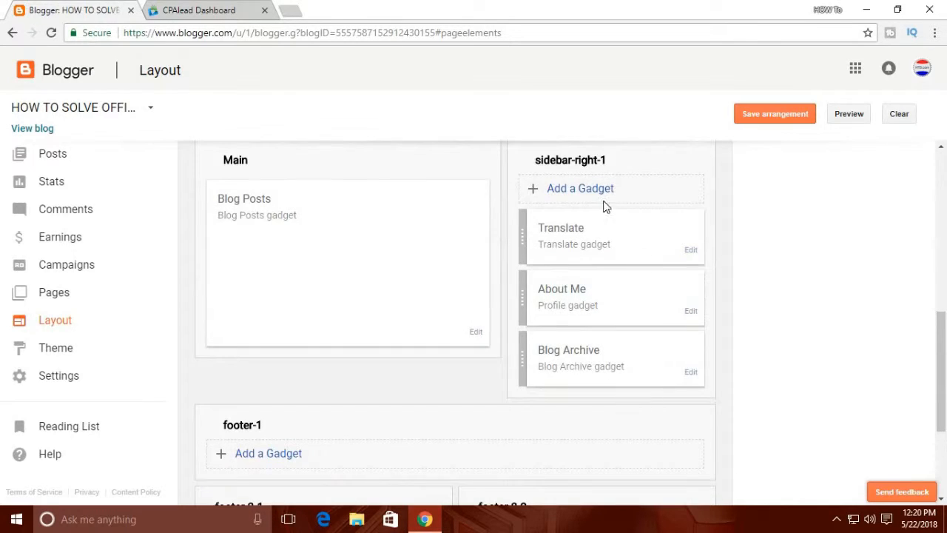
left_click(561, 197)
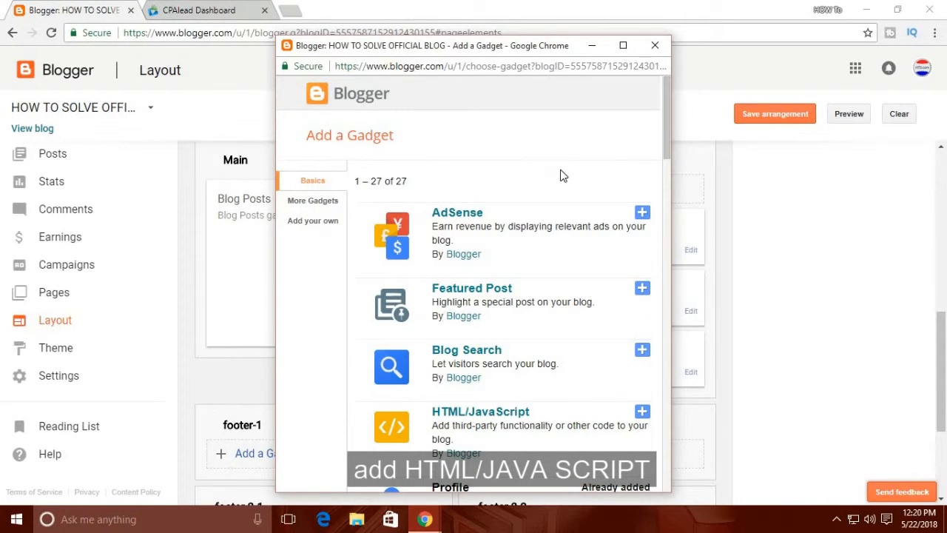
scroll(562, 174, "down", 2)
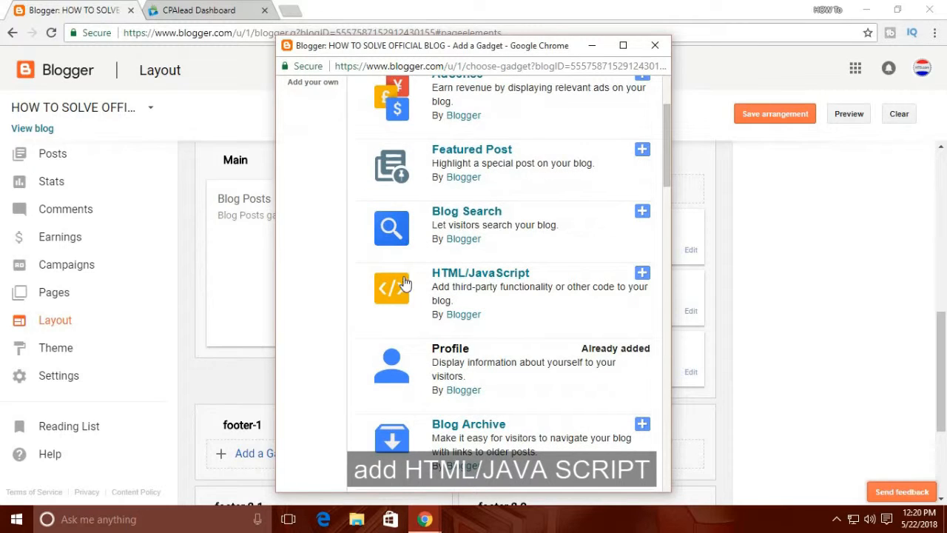
left_click(642, 274)
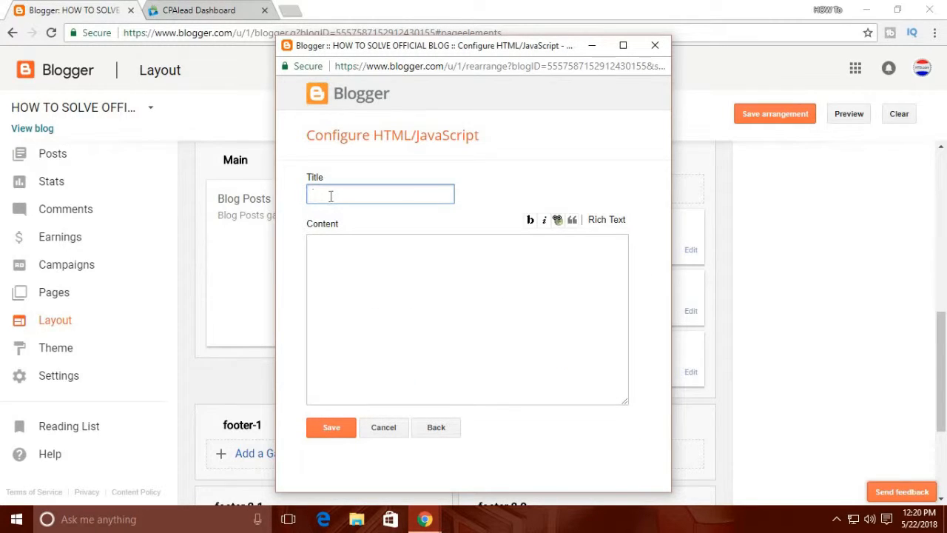
Title the gadget AD, paste the copied banner script as its content and save it.
type("AD")
left_click(381, 327)
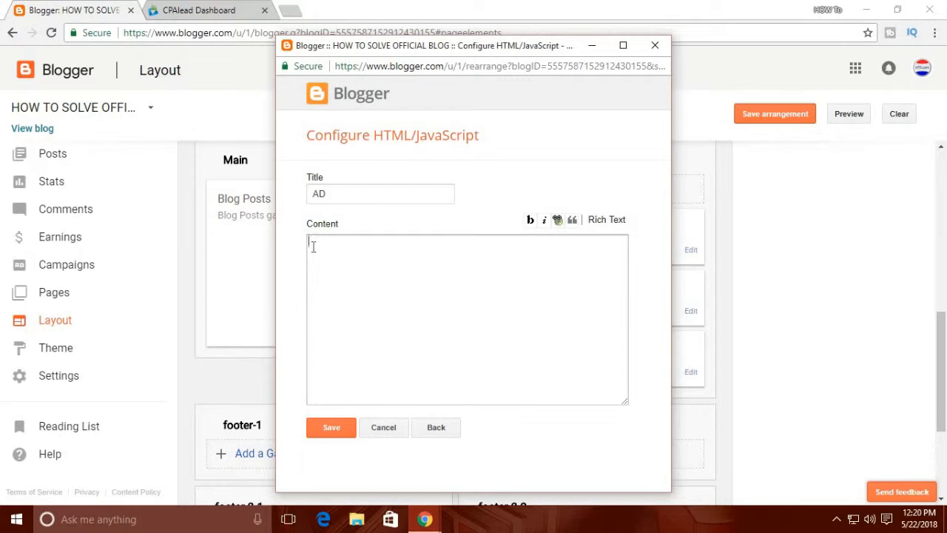
key("ctrl+v")
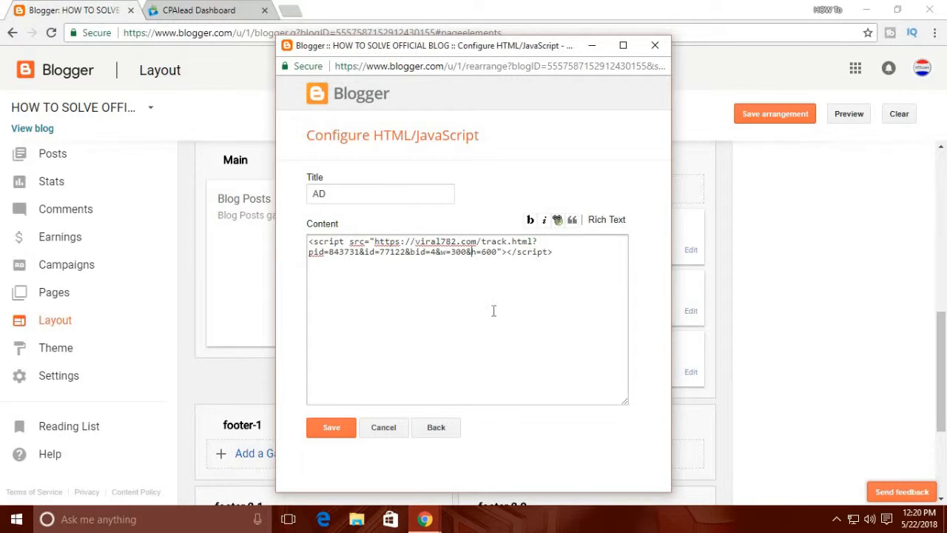
left_click(331, 429)
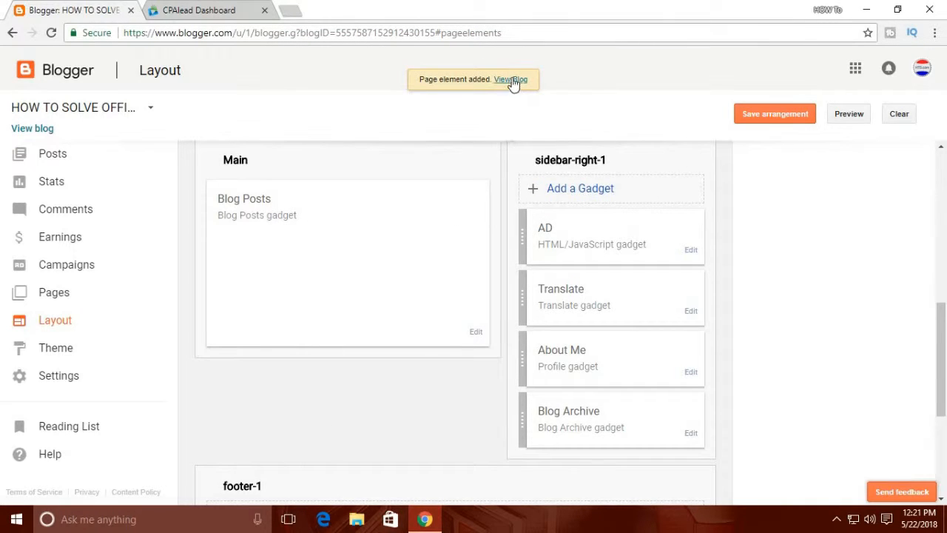
View the live blog, examine the ad banner in the sidebar, and close the blog page.
left_click(510, 81)
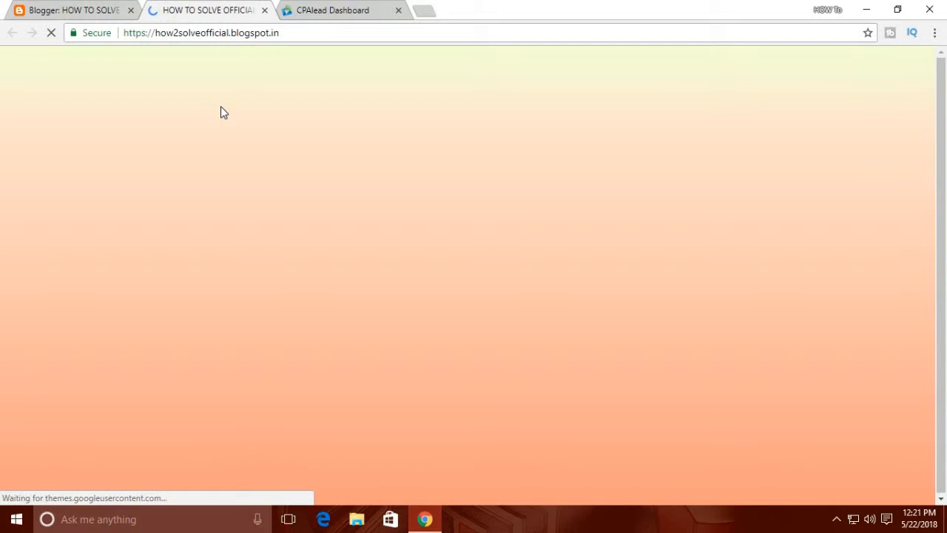
scroll(551, 195, "down", 1)
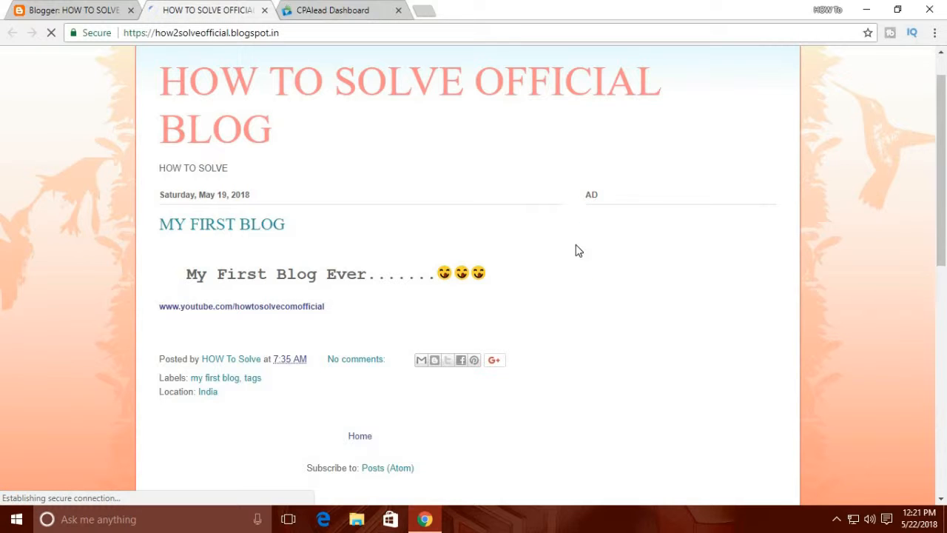
scroll(563, 206, "down", 1)
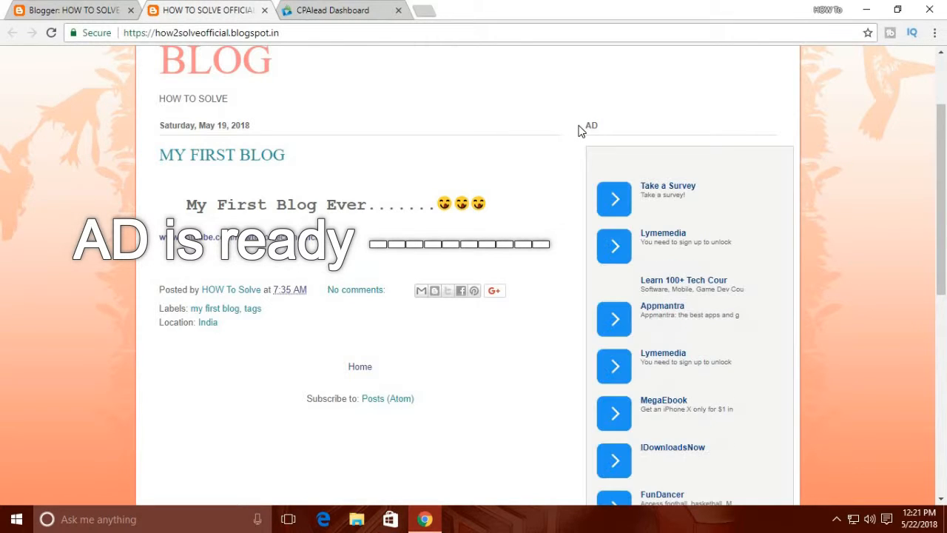
scroll(579, 131, "down", 3)
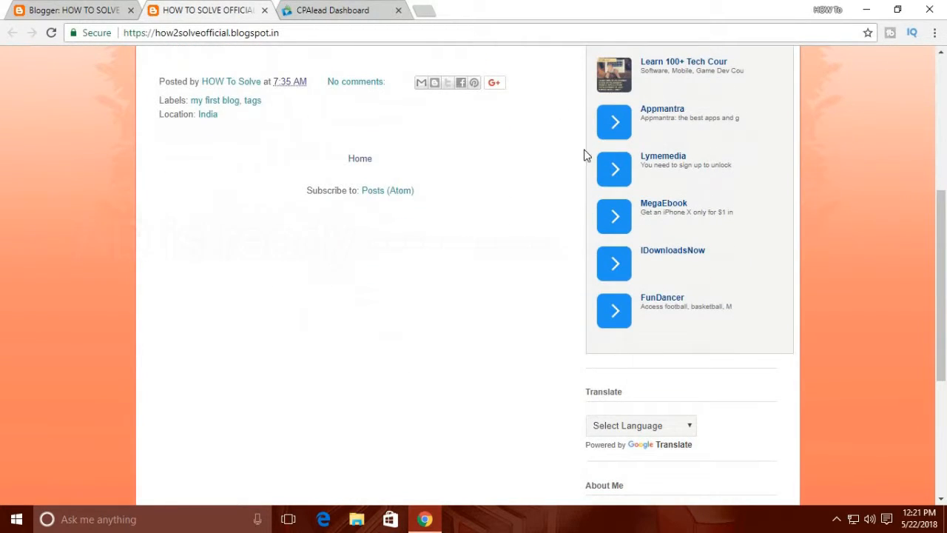
scroll(627, 120, "up", 2)
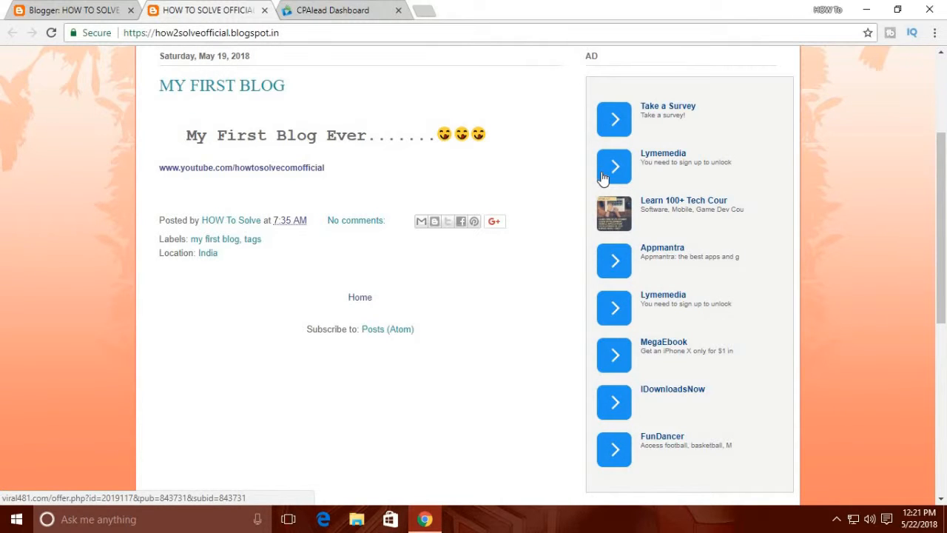
scroll(602, 178, "up", 2)
scroll(619, 195, "down", 4)
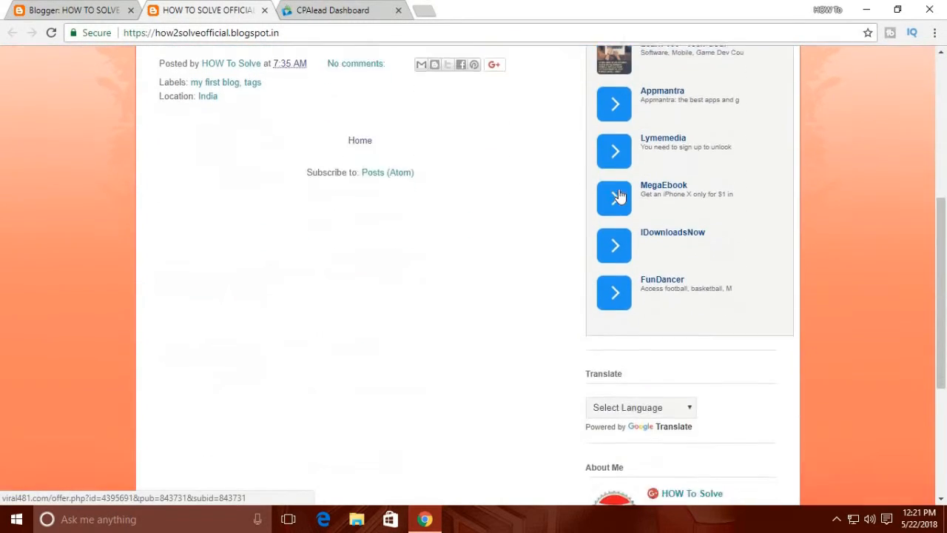
scroll(619, 195, "down", 2)
scroll(609, 226, "down", 1)
scroll(609, 229, "up", 1)
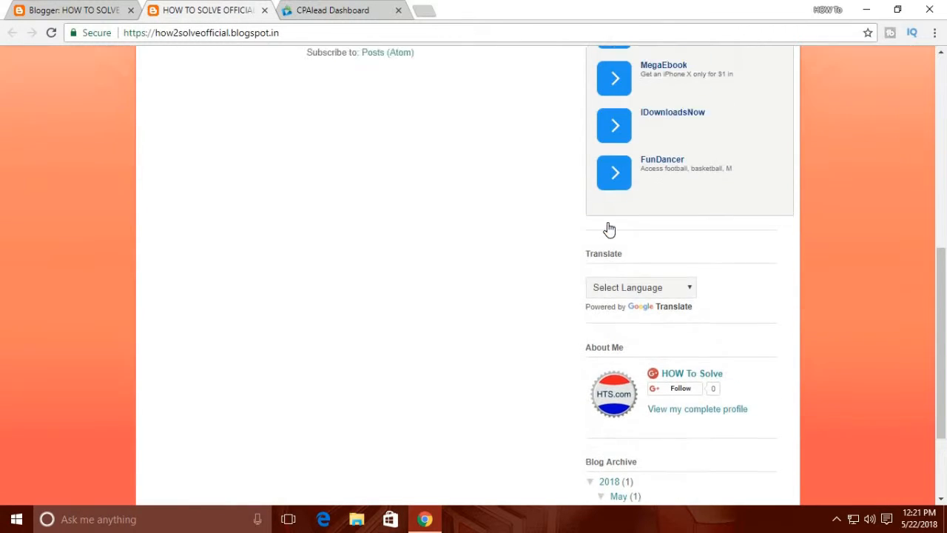
scroll(608, 222, "up", 6)
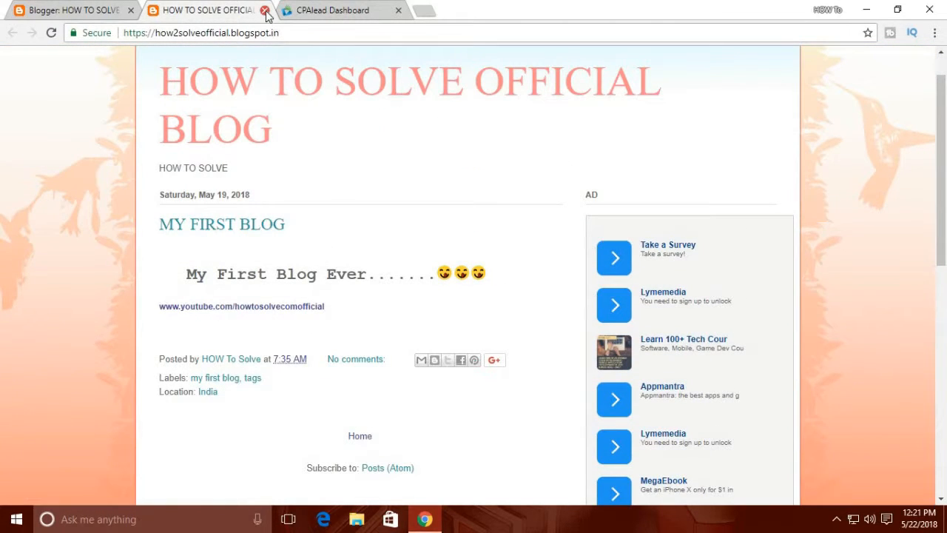
left_click(265, 10)
Return to the CPAlead dashboard and open the CustomAd creation form.
left_click(160, 11)
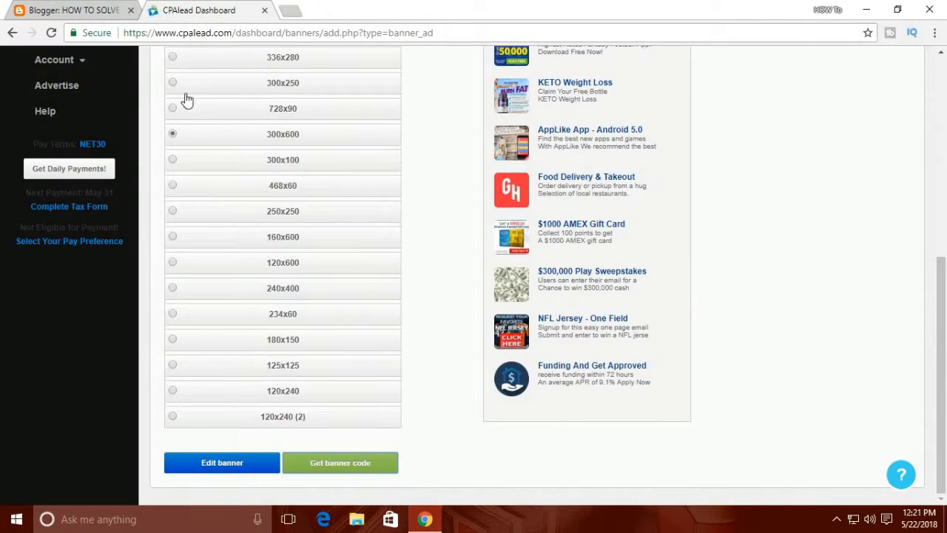
scroll(216, 383, "up", 3)
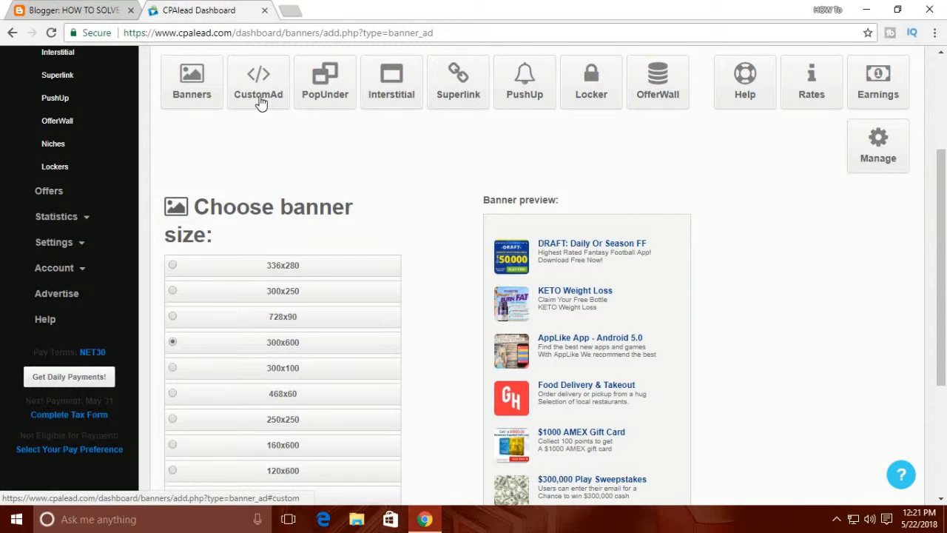
left_click(260, 102)
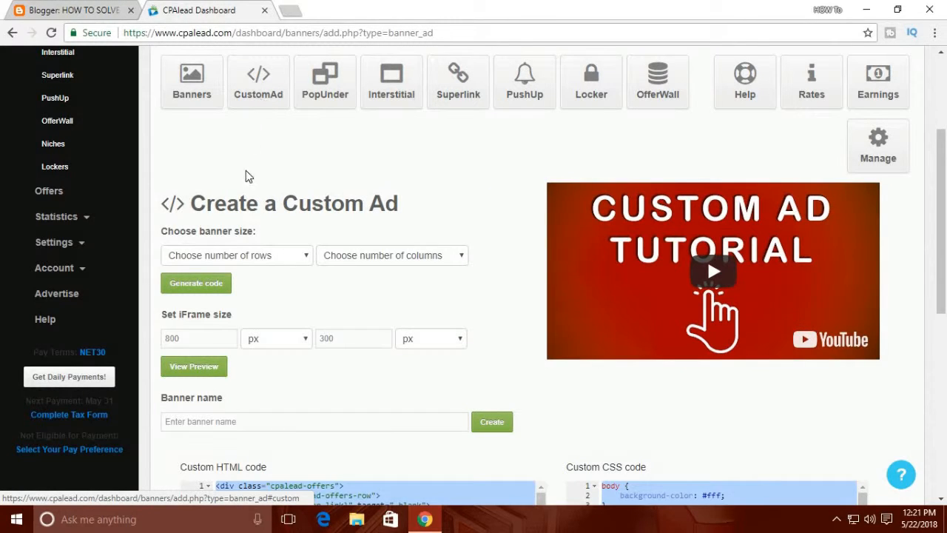
Set the custom ad's banner size to 2 rows and 4 columns.
left_click(298, 264)
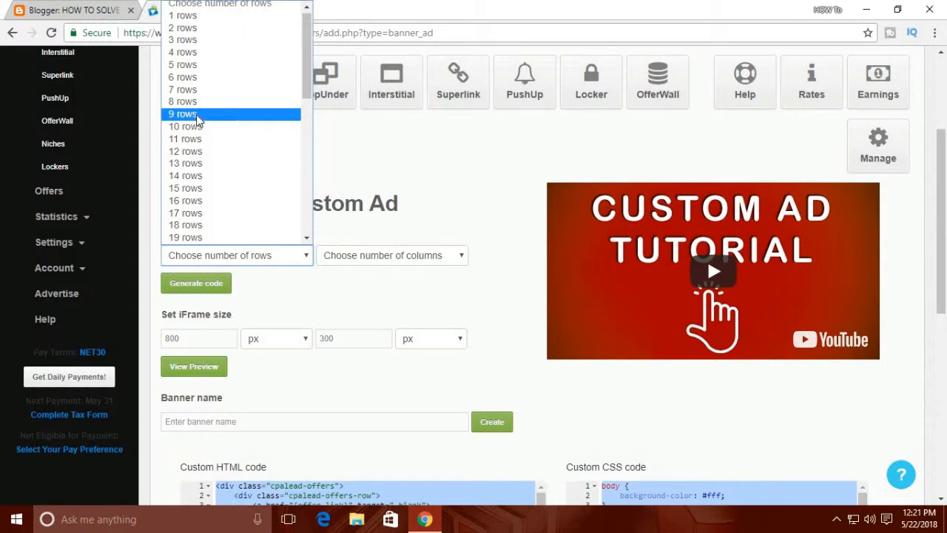
scroll(250, 340, "up", 2)
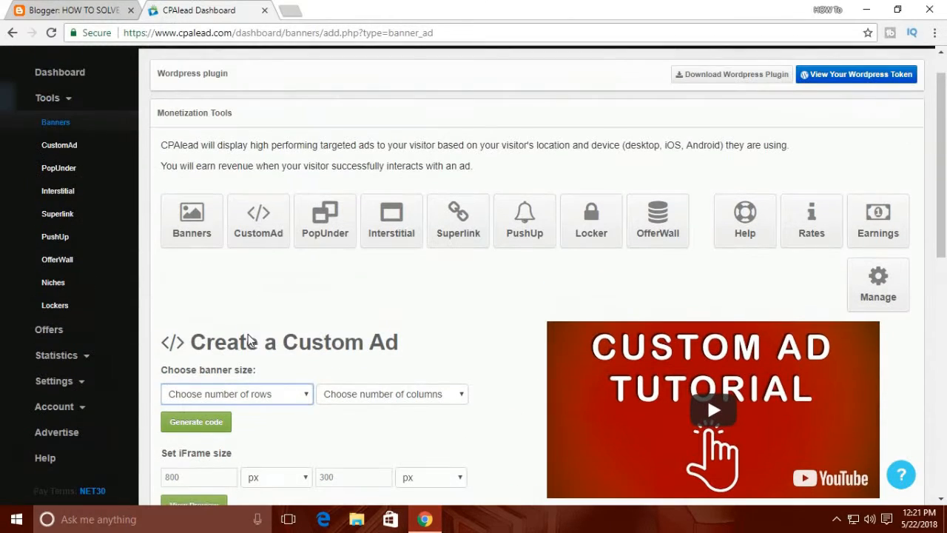
left_click(243, 393)
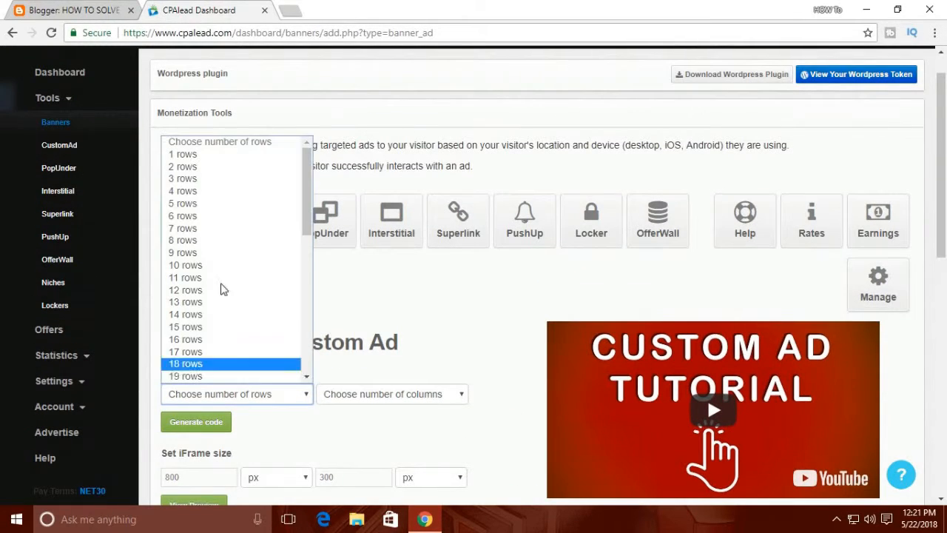
left_click(184, 166)
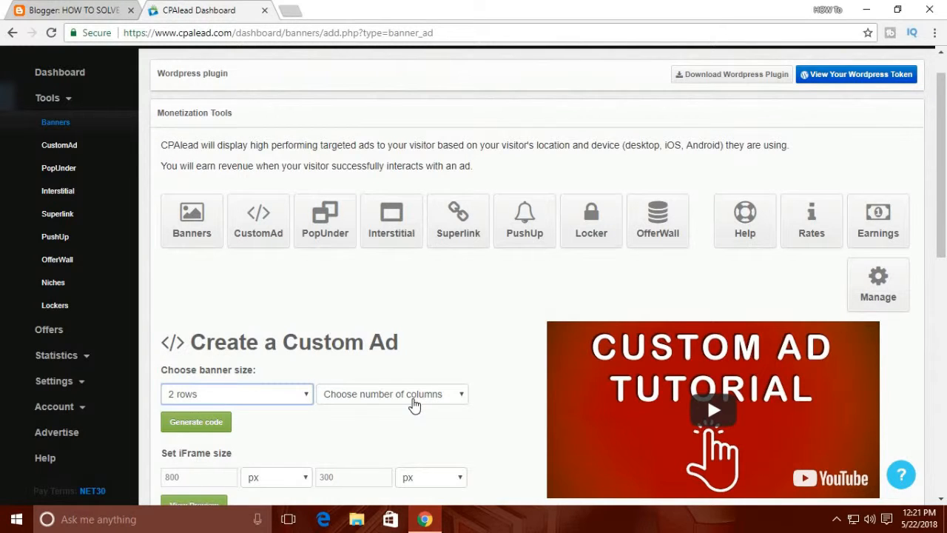
left_click(414, 403)
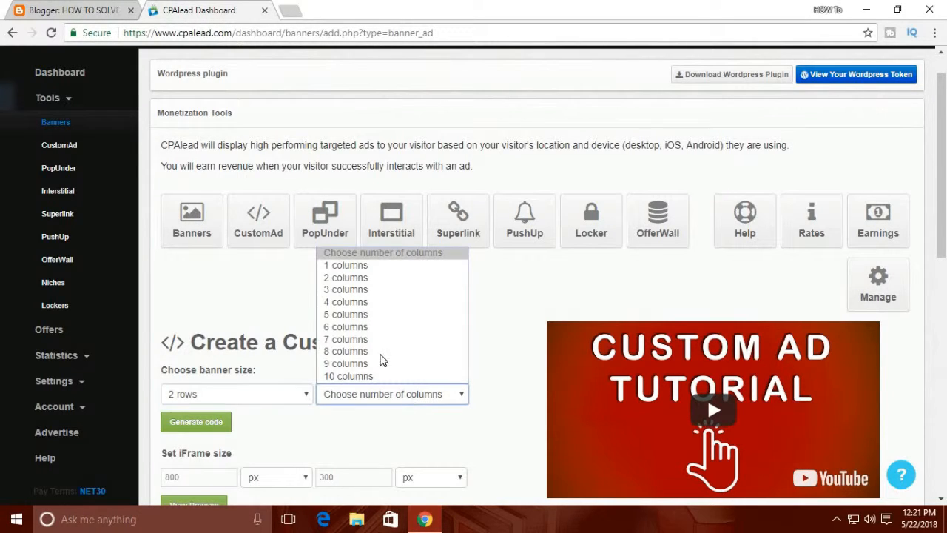
left_click(359, 302)
Change the unit of the custom ad's iFrame width to percent.
scroll(359, 307, "down", 3)
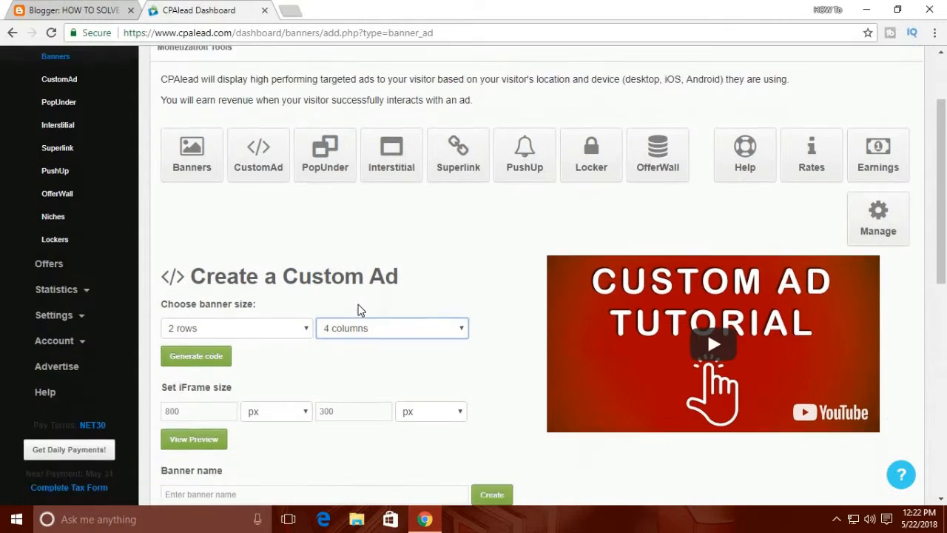
scroll(359, 311, "up", 1)
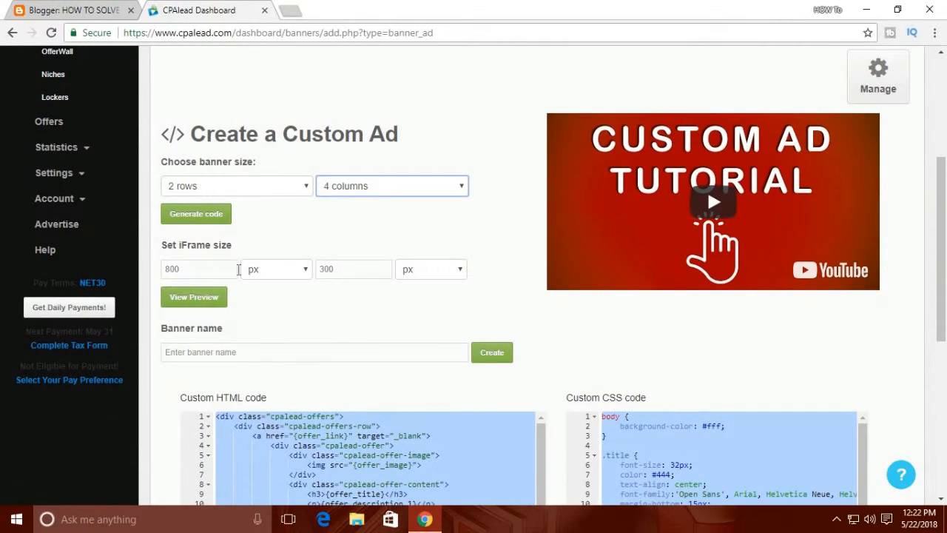
left_click(305, 274)
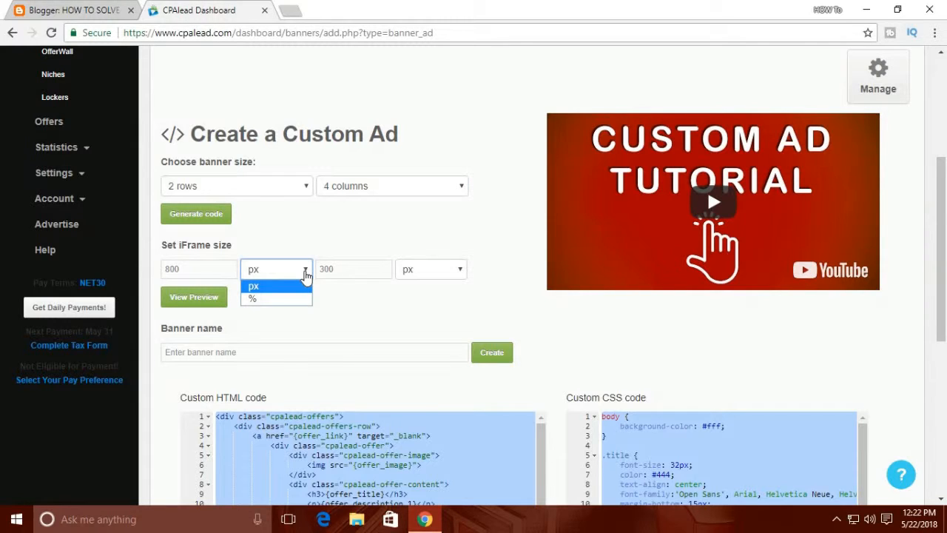
left_click(305, 273)
left_click(307, 275)
left_click(302, 299)
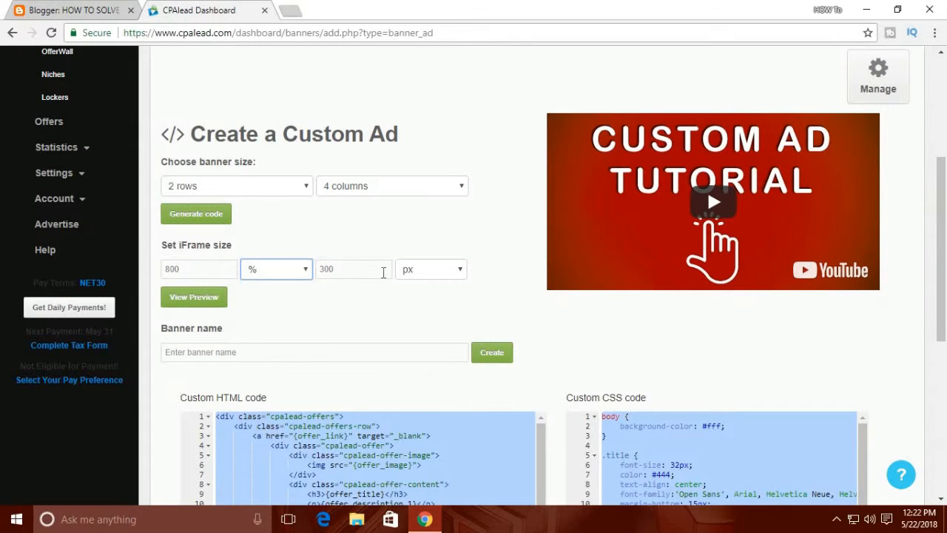
Set the custom ad's iFrame size to 50% width by 50% height.
left_click(389, 272)
left_click(190, 272)
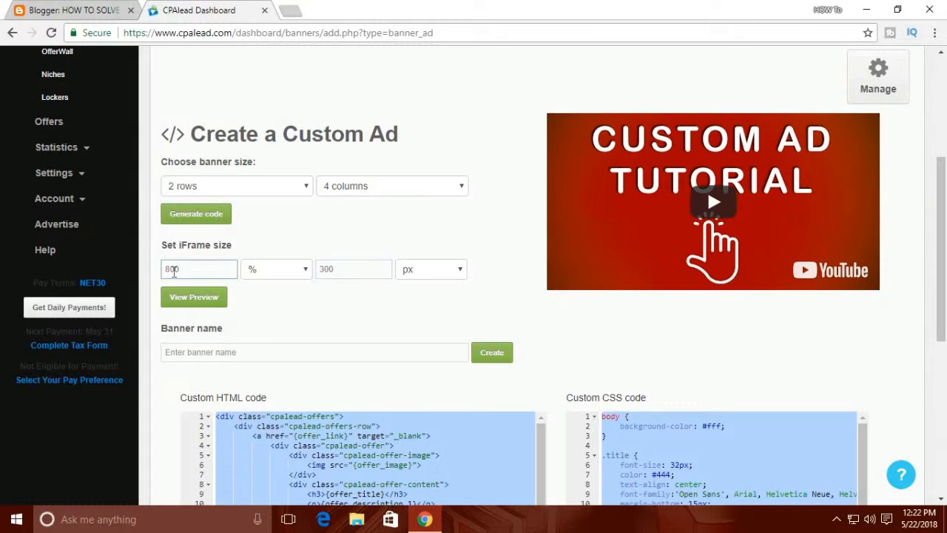
key("BackSpace")
type("50")
double_click(350, 269)
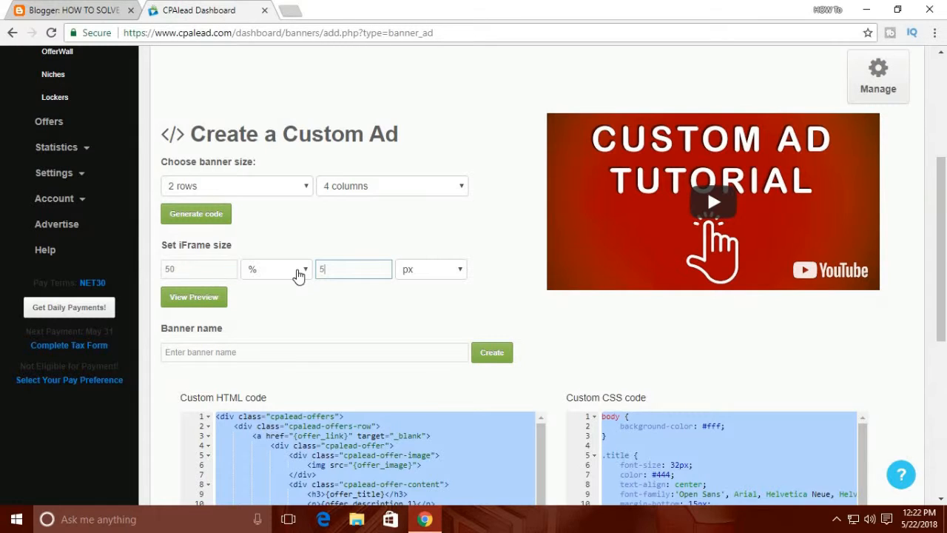
left_click(442, 273)
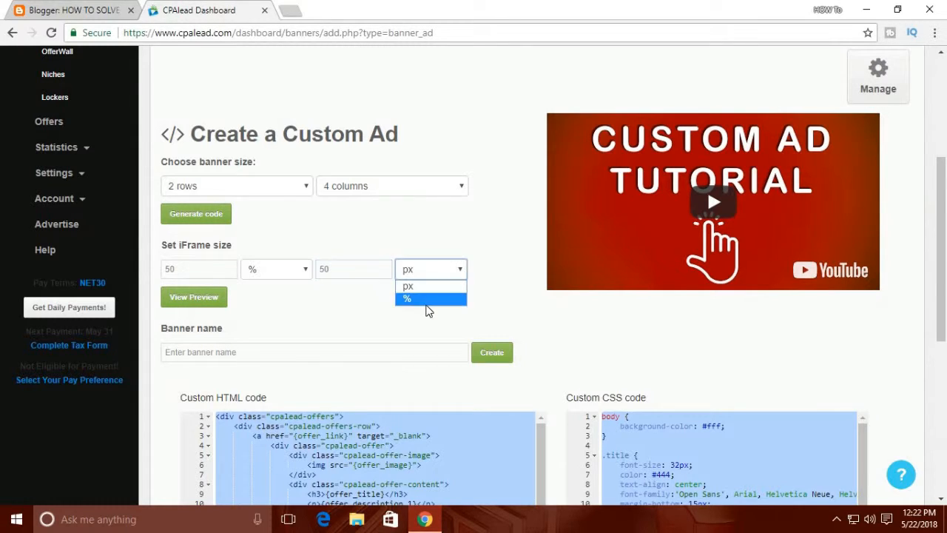
left_click(423, 301)
Name the custom banner AD and create it.
scroll(296, 314, "down", 1)
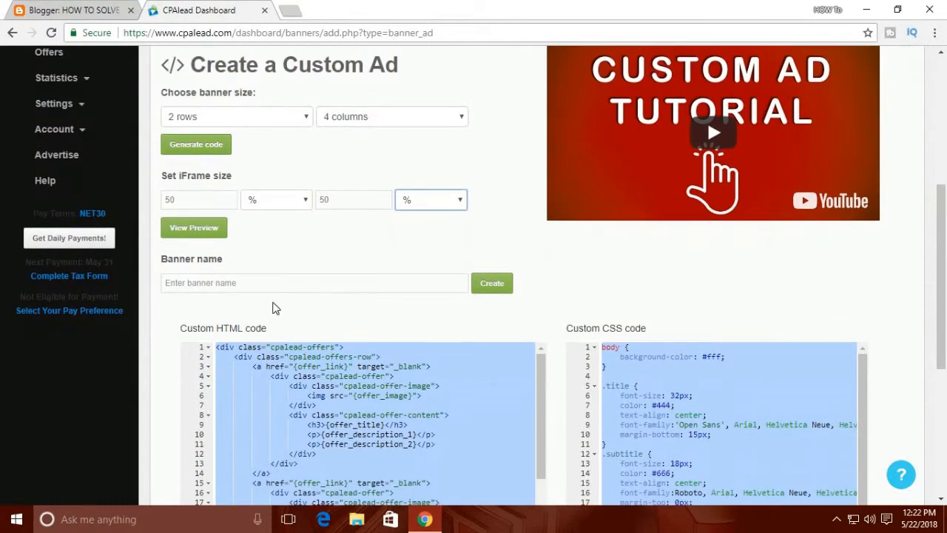
left_click(267, 286)
type("AD")
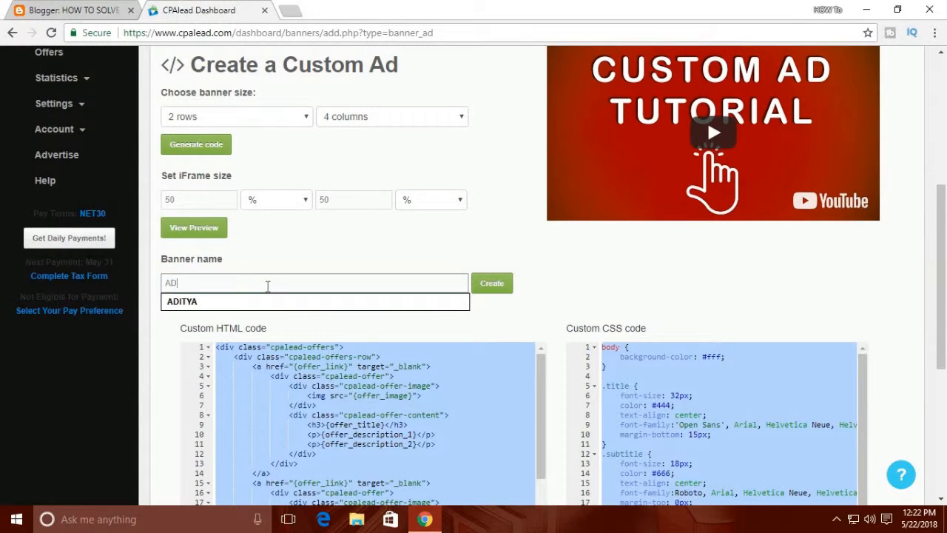
left_click(281, 272)
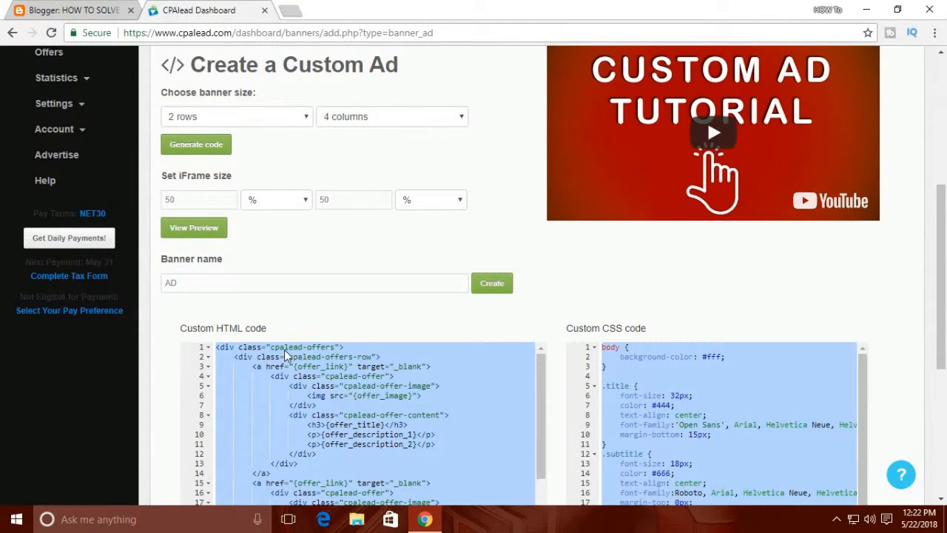
left_click(492, 285)
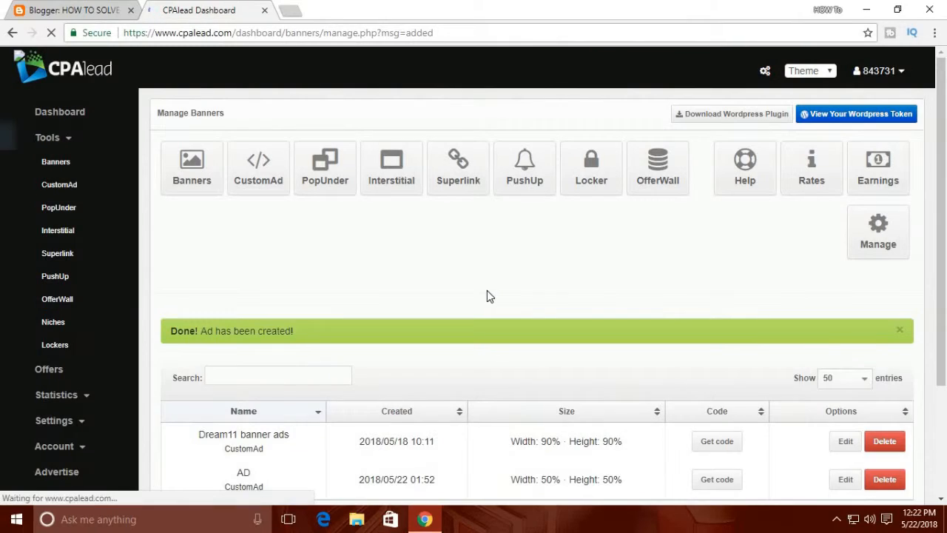
Request the code for the new AD banner, agreeing to all five placement and traffic statements.
scroll(559, 304, "down", 1)
scroll(560, 304, "down", 2)
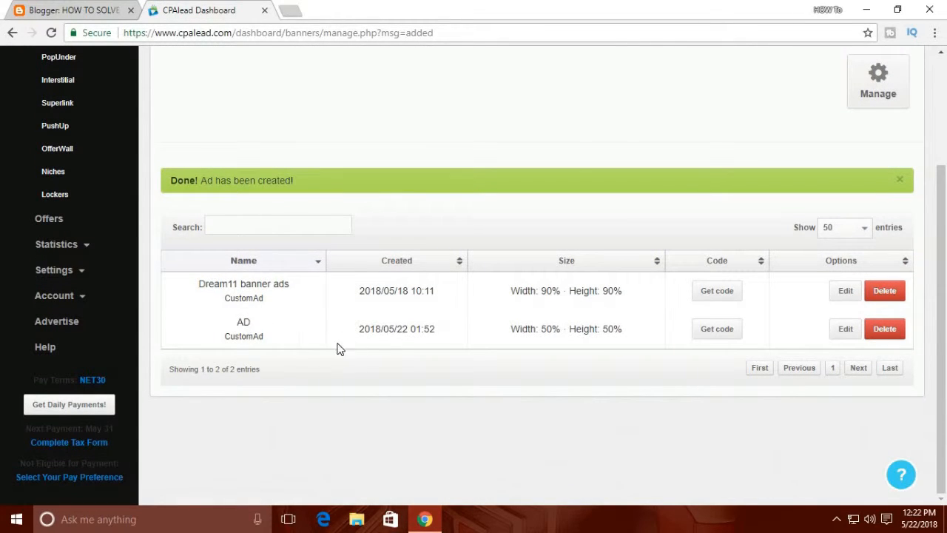
left_click(708, 331)
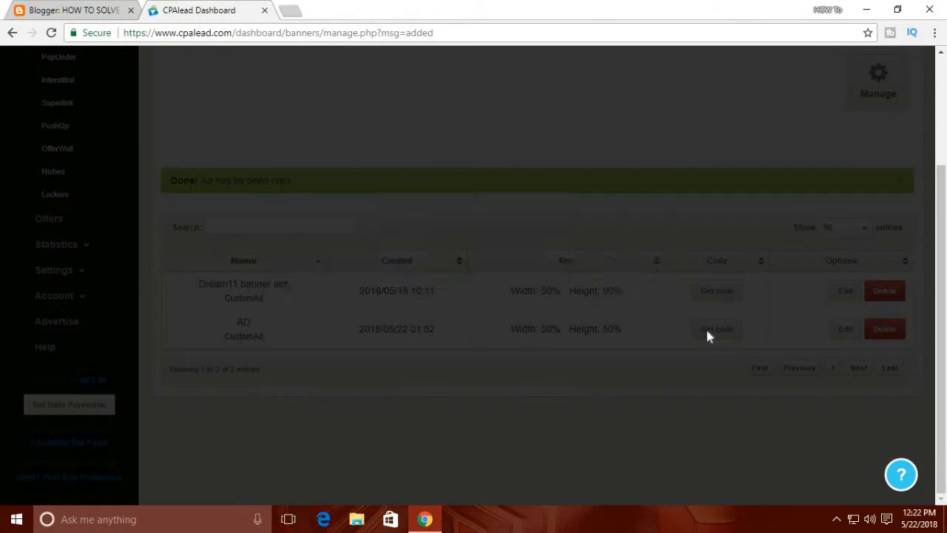
left_click(290, 249)
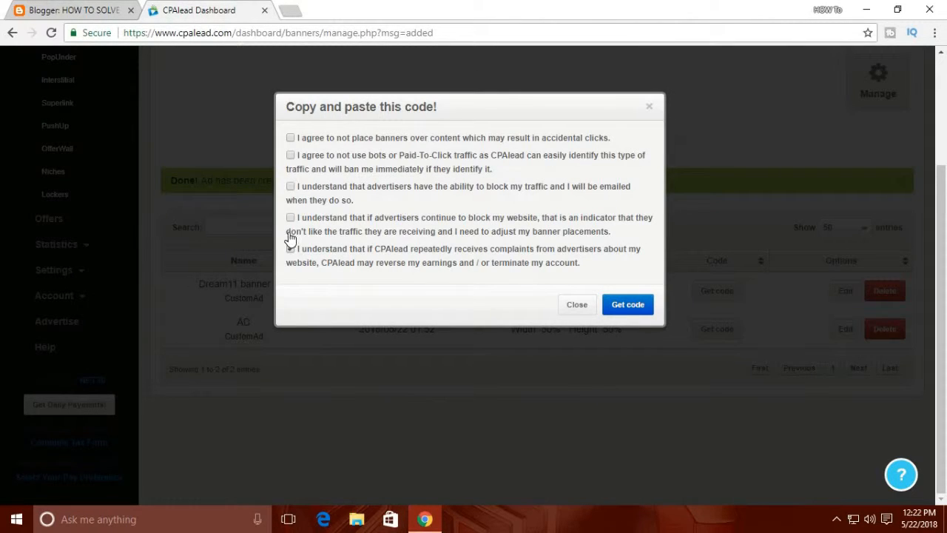
left_click(290, 218)
left_click(290, 188)
left_click(290, 155)
left_click(290, 138)
left_click(622, 304)
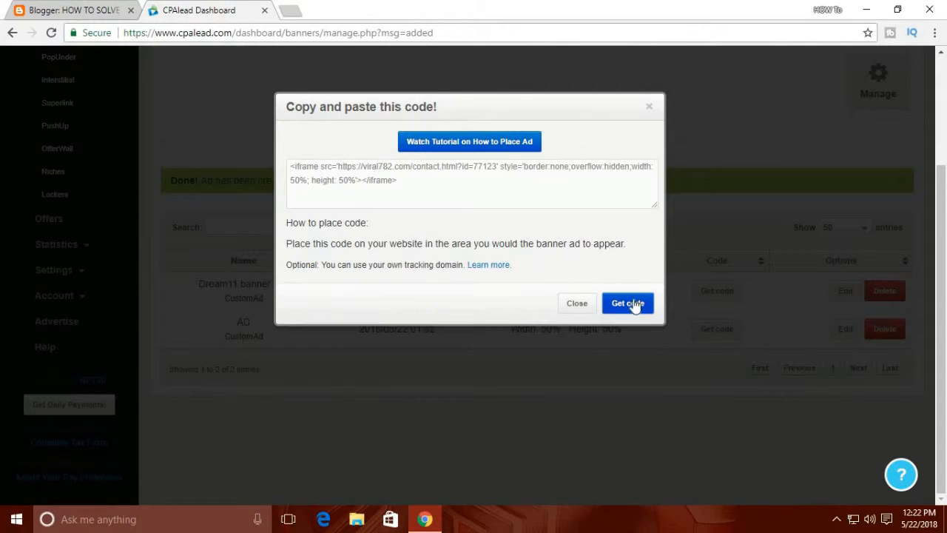
Copy the AD banner's entire iframe embed code and close the code dialog.
left_click(408, 195)
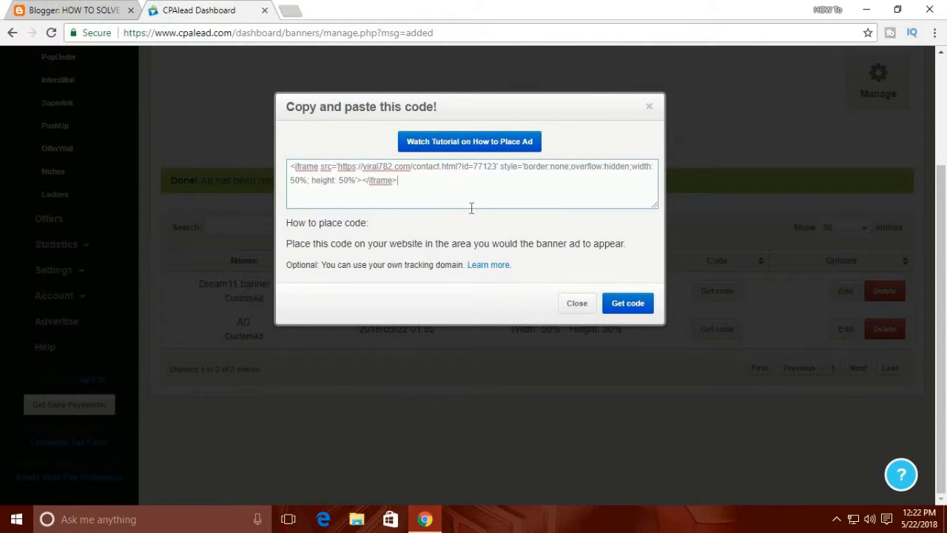
key("ctrl+a")
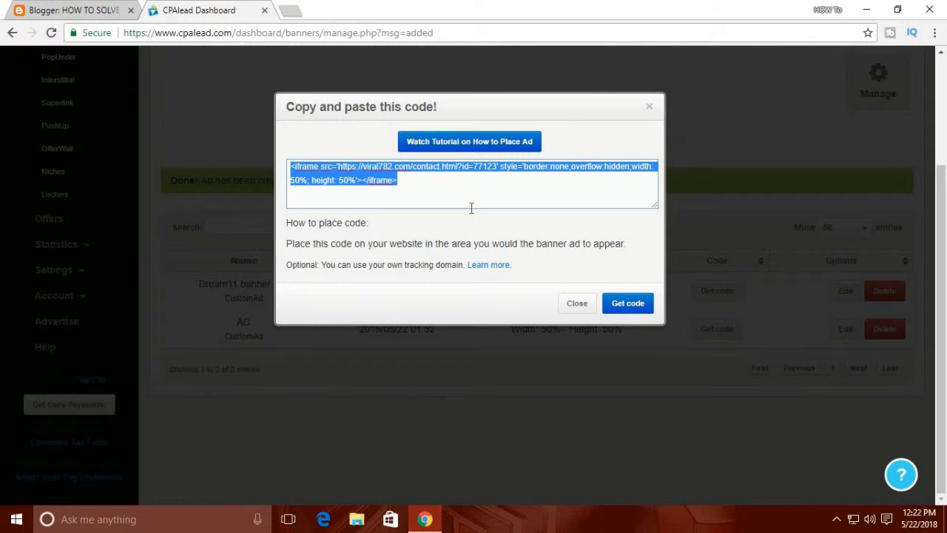
left_click(585, 303)
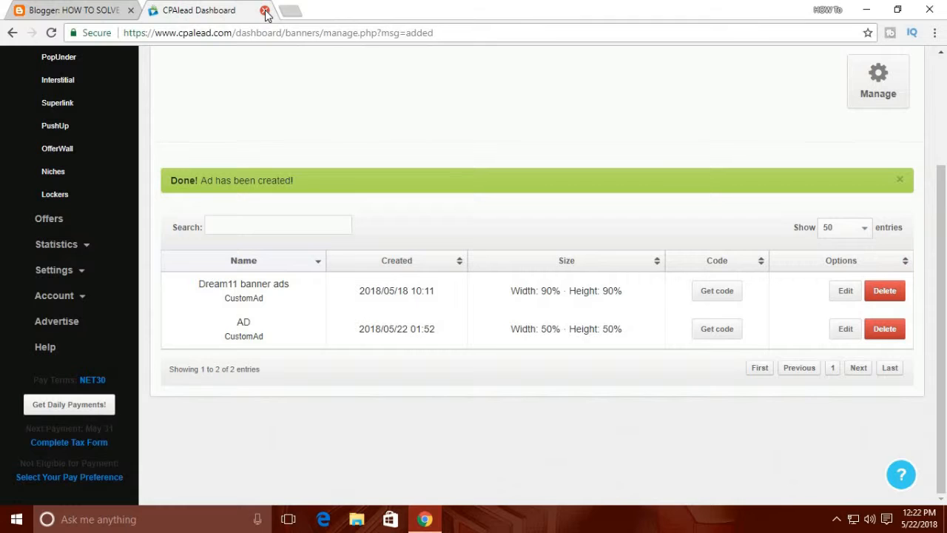
Switch to the Blogger layout page and add an HTML/JavaScript gadget to the footer-1 section.
left_click(111, 12)
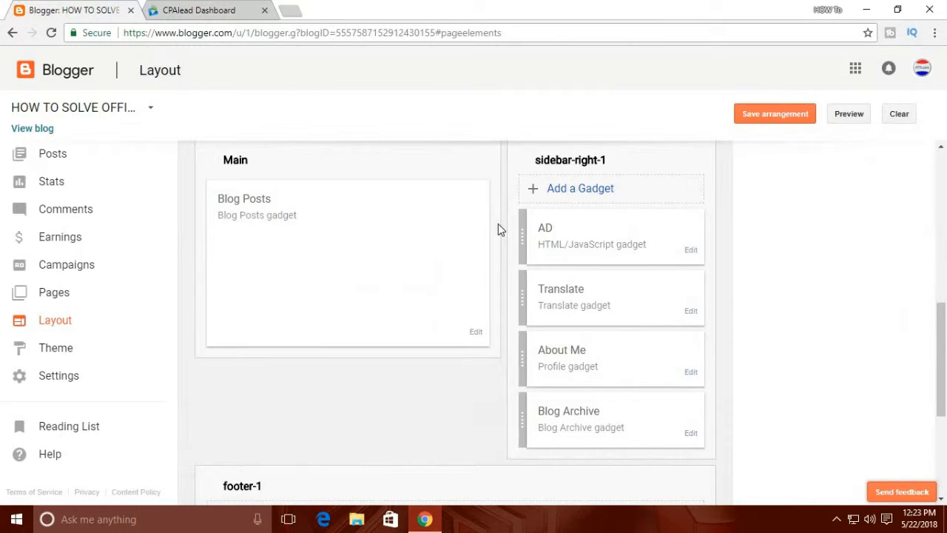
scroll(406, 243, "down", 1)
scroll(372, 251, "up", 5)
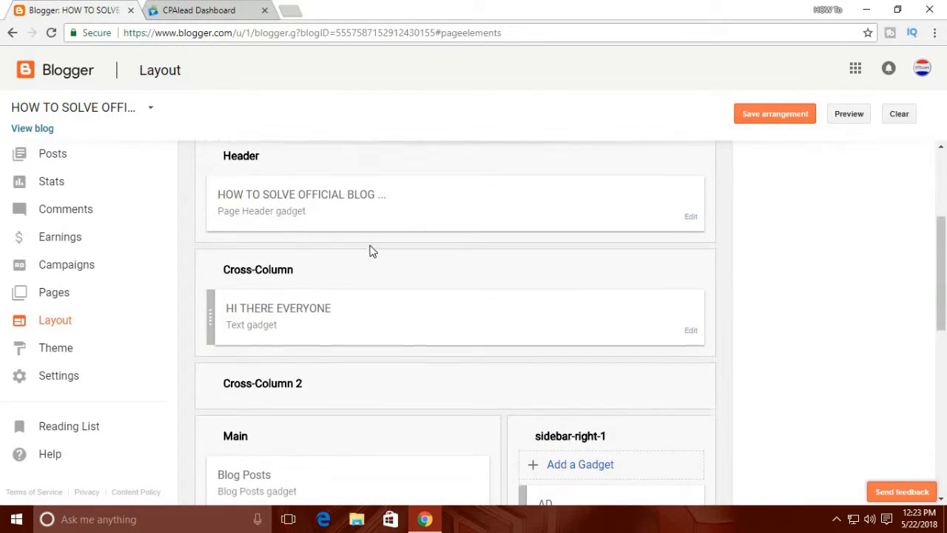
scroll(256, 227, "up", 3)
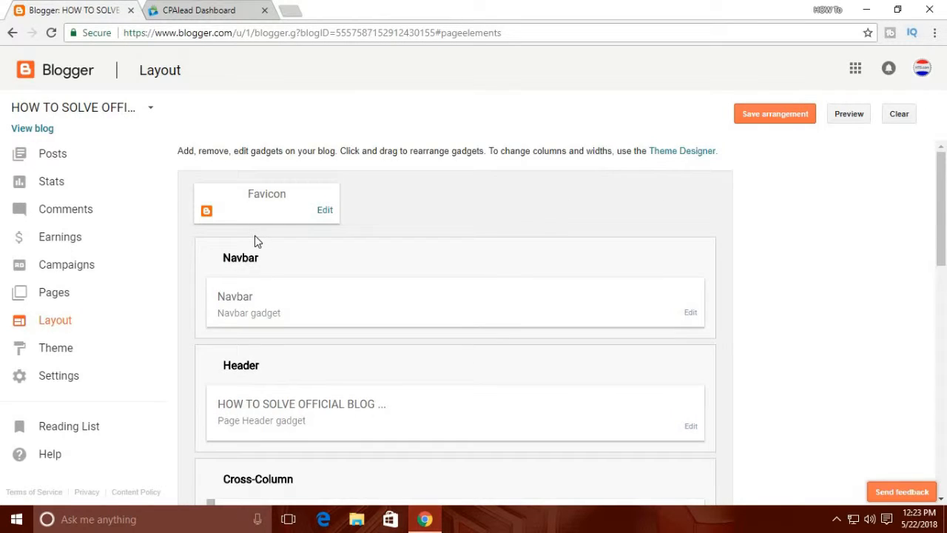
scroll(254, 237, "down", 4)
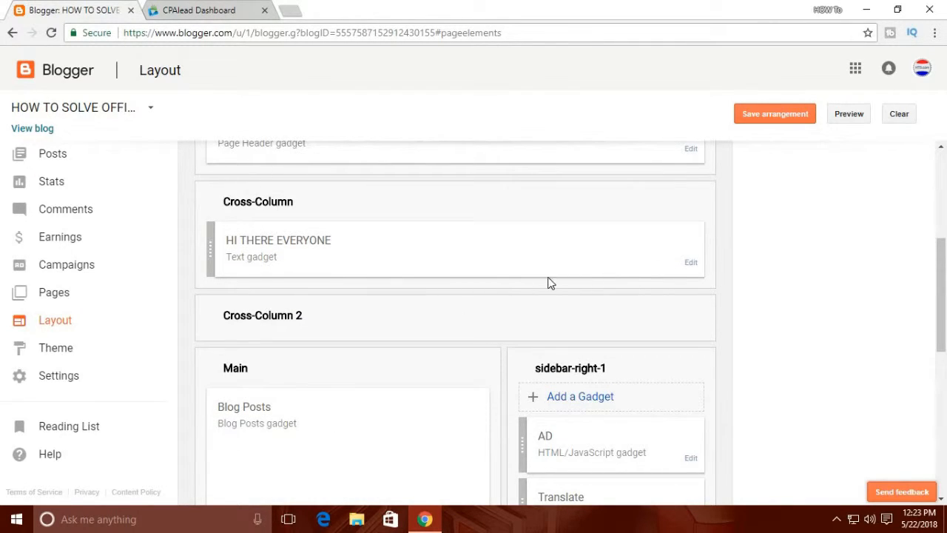
scroll(246, 349, "down", 4)
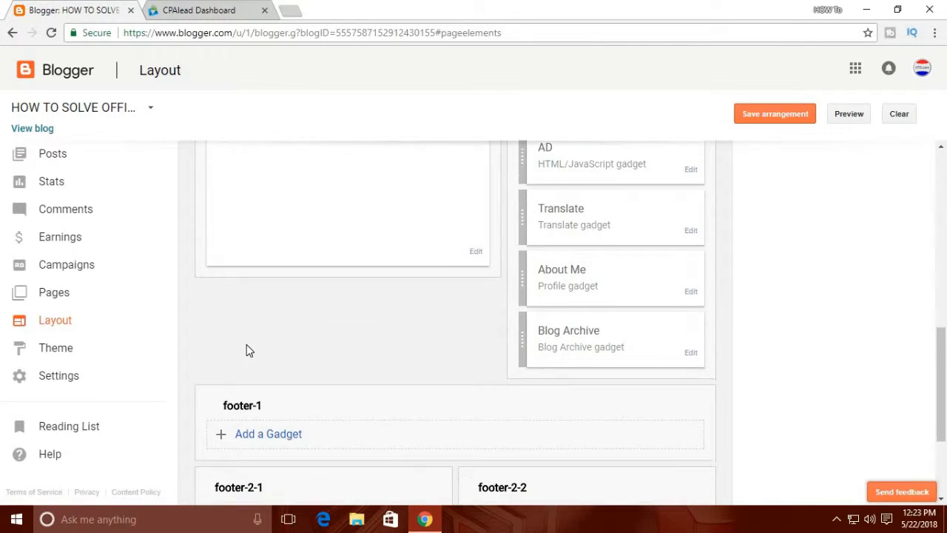
scroll(246, 350, "down", 1)
left_click(268, 376)
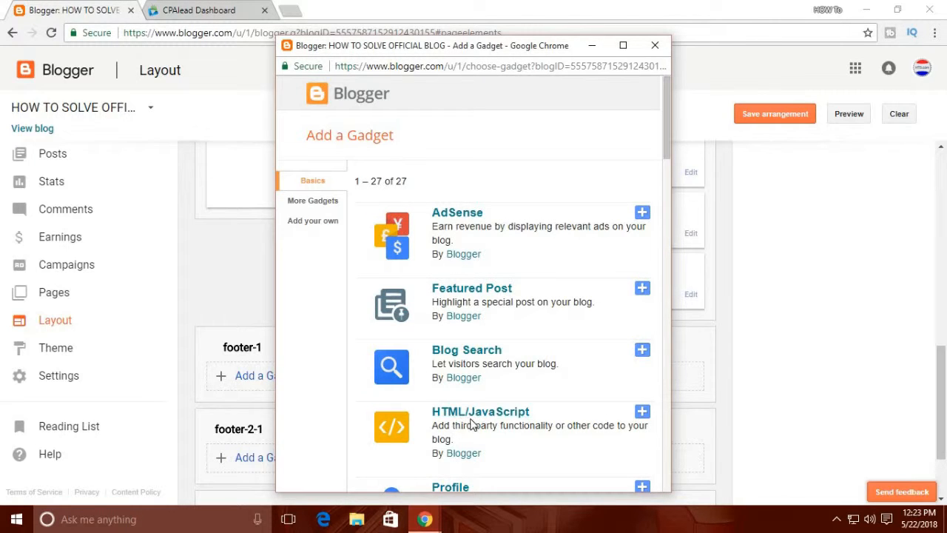
left_click(477, 424)
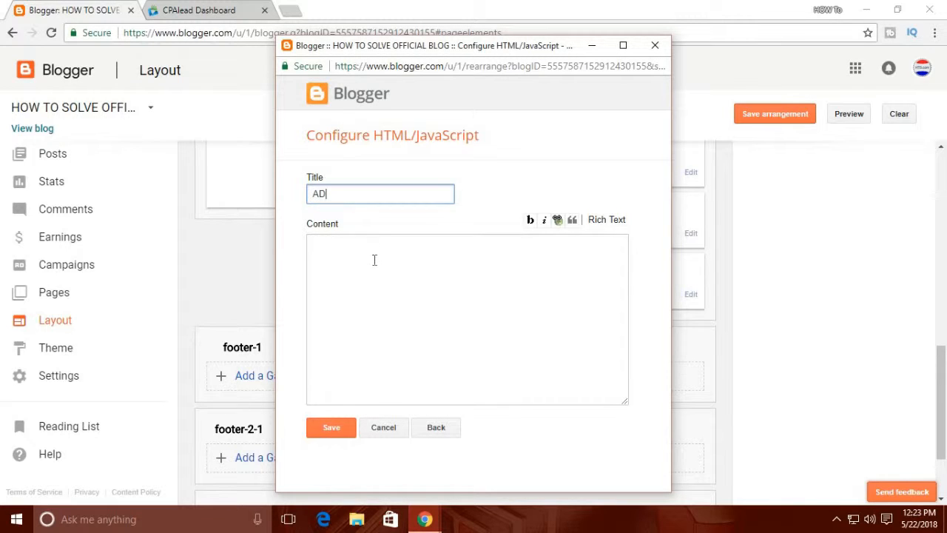
Title the footer gadget AD, paste the copied iframe code as its content, and save it.
left_click(374, 259)
type("<iframe src='https://viral782.com/contact.html?id=77123' style='border:none;overflow:hidden;width: 50%; height: 50%'> </iframe>")
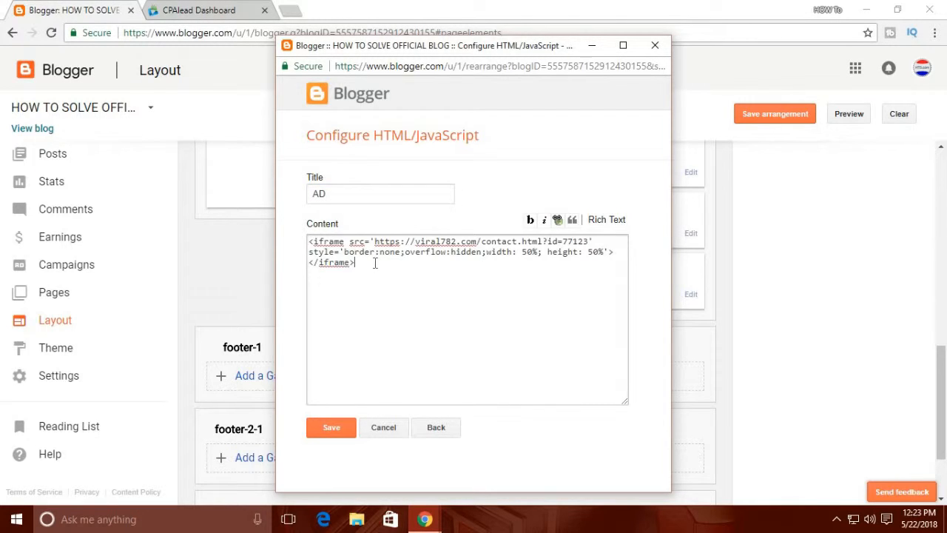
left_click(347, 429)
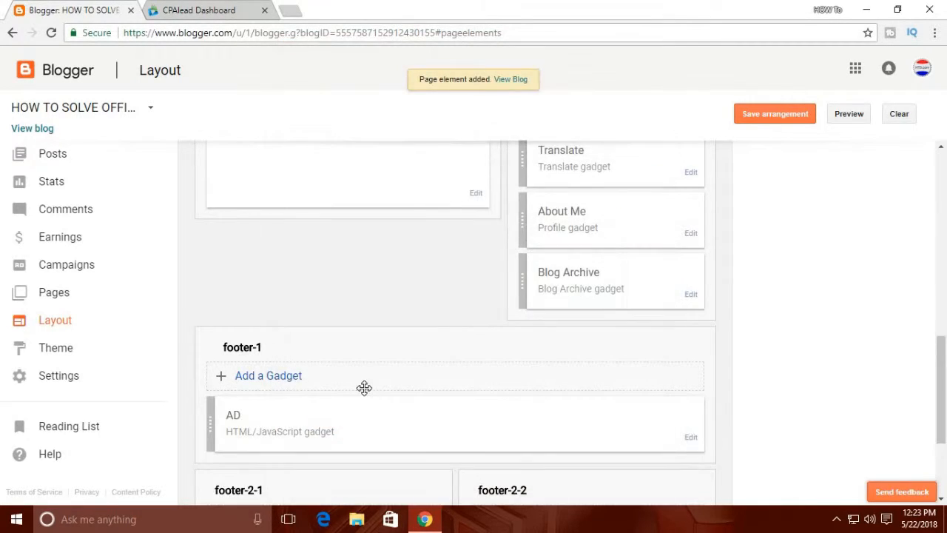
View the live blog and examine the custom ad in the footer, scrolling through its list of offers.
left_click(510, 79)
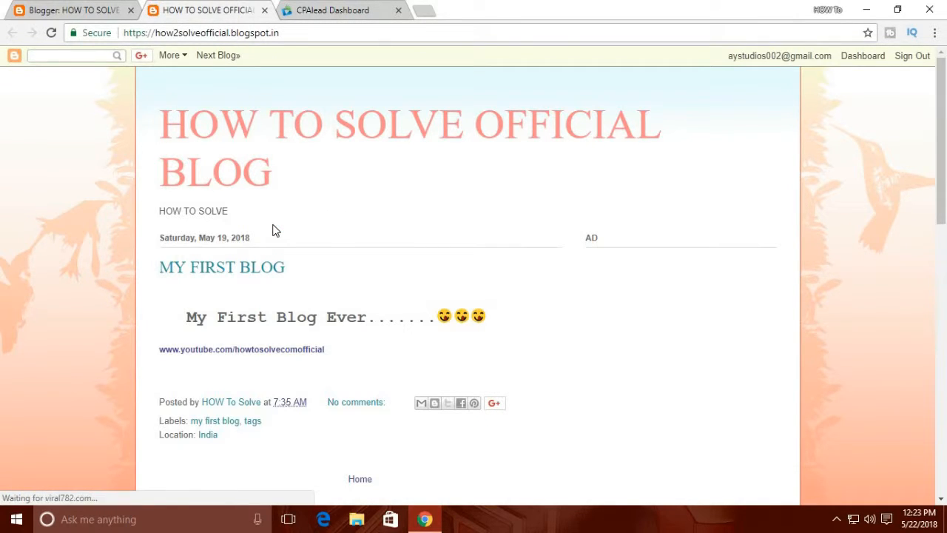
scroll(281, 226, "down", 7)
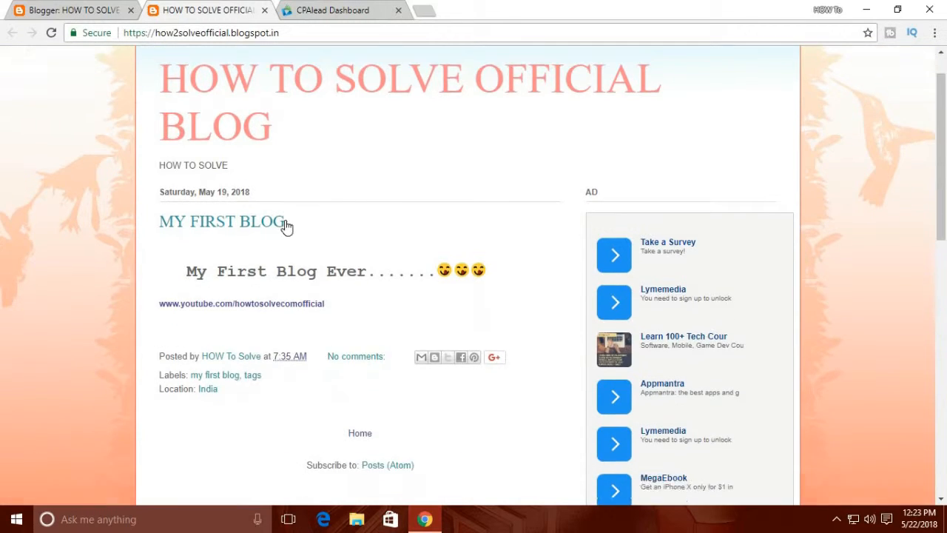
scroll(288, 216, "down", 3)
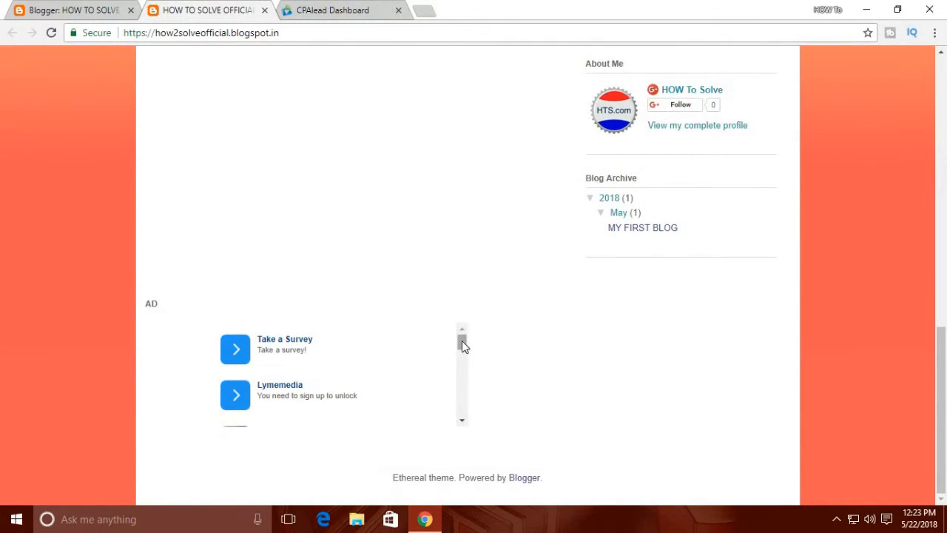
left_click_drag(462, 341, 489, 336)
scroll(409, 389, "down", 5)
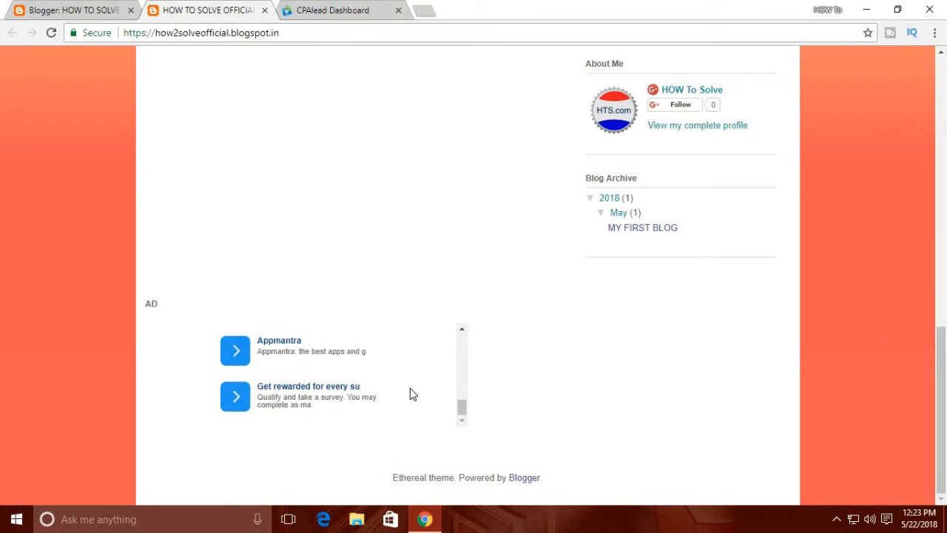
scroll(409, 399, "up", 5)
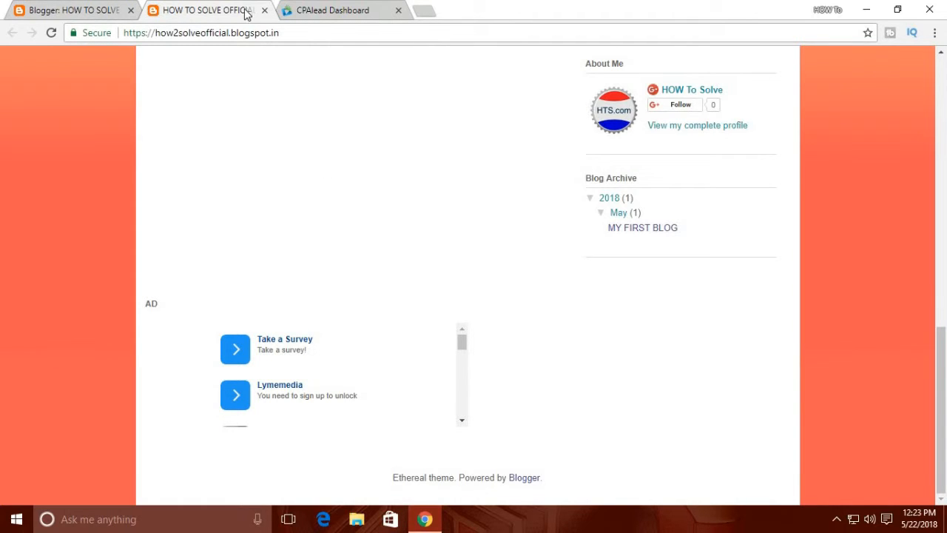
Return to the Blogger layout and open the AD gadget in footer-1 for editing.
left_click(107, 13)
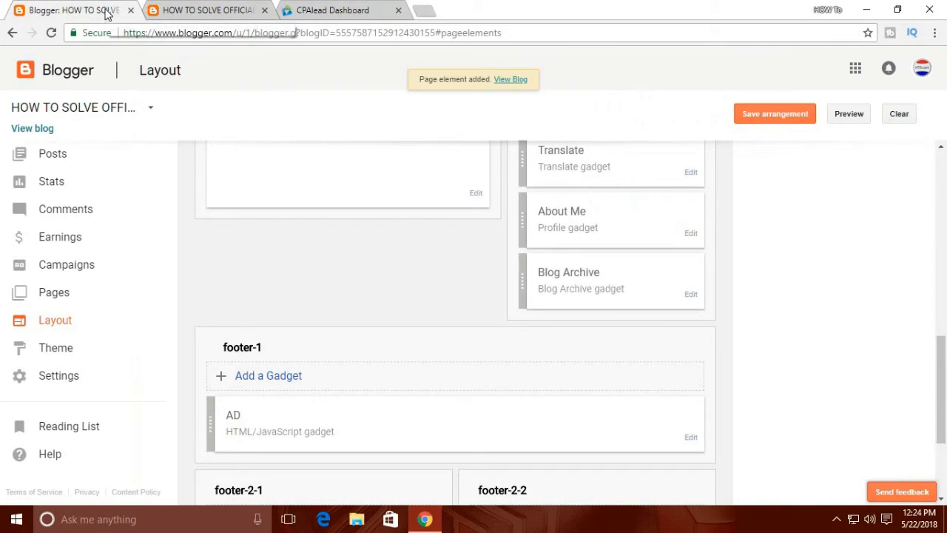
scroll(275, 345, "down", 1)
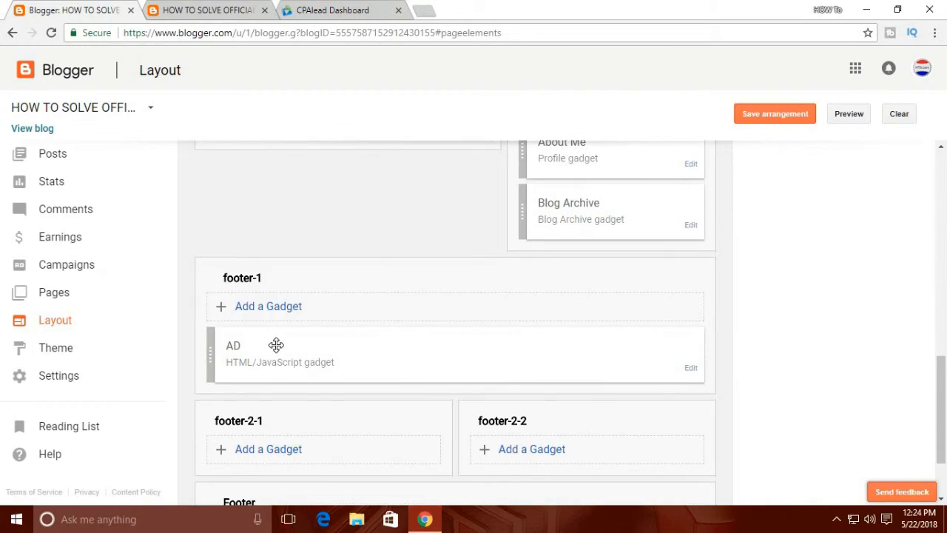
left_click(690, 369)
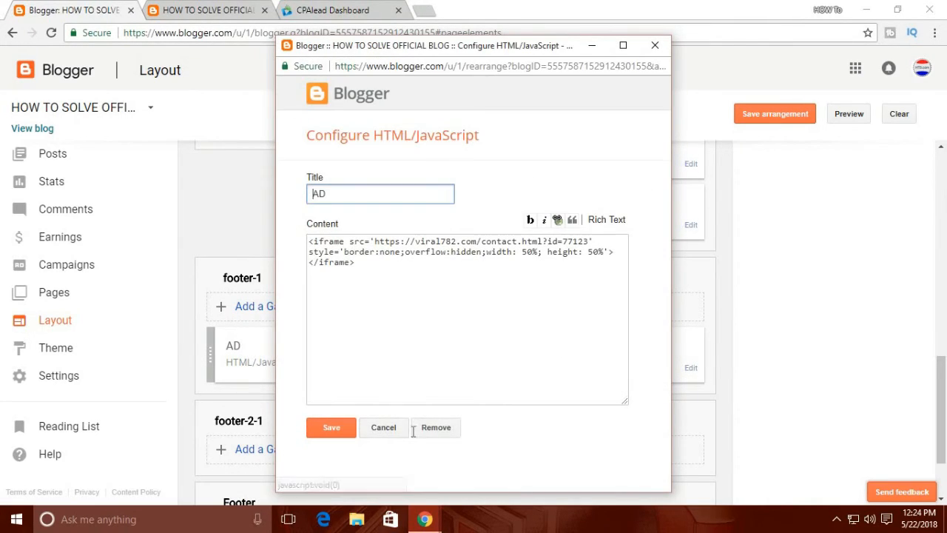